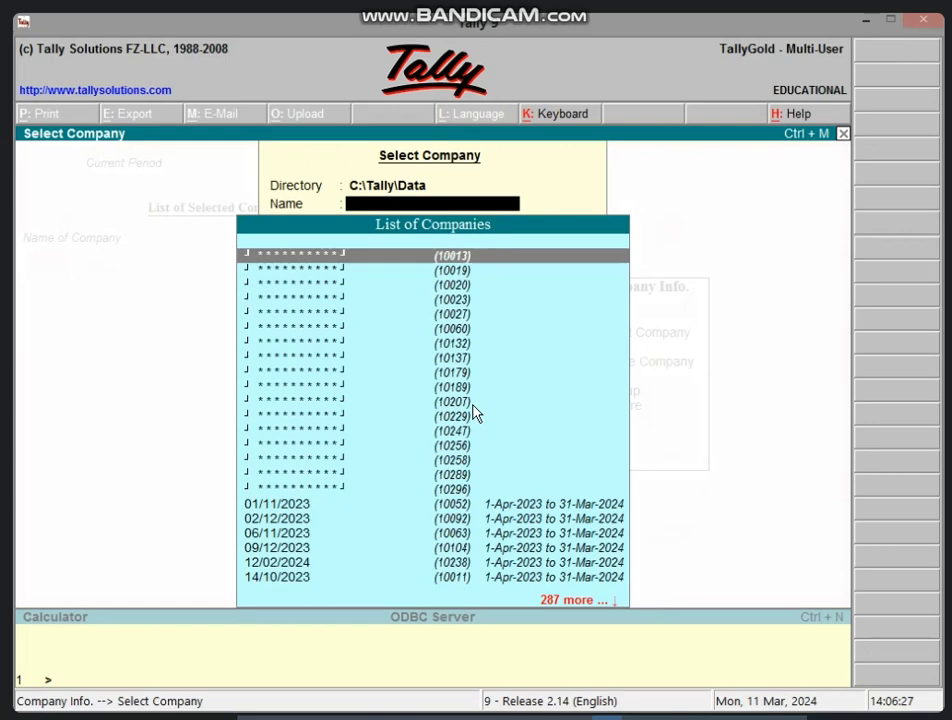
Step: Load the first listed GIRLS SCHOOL company (10057) and shut it again
{"action": "type", "text": "GI"}
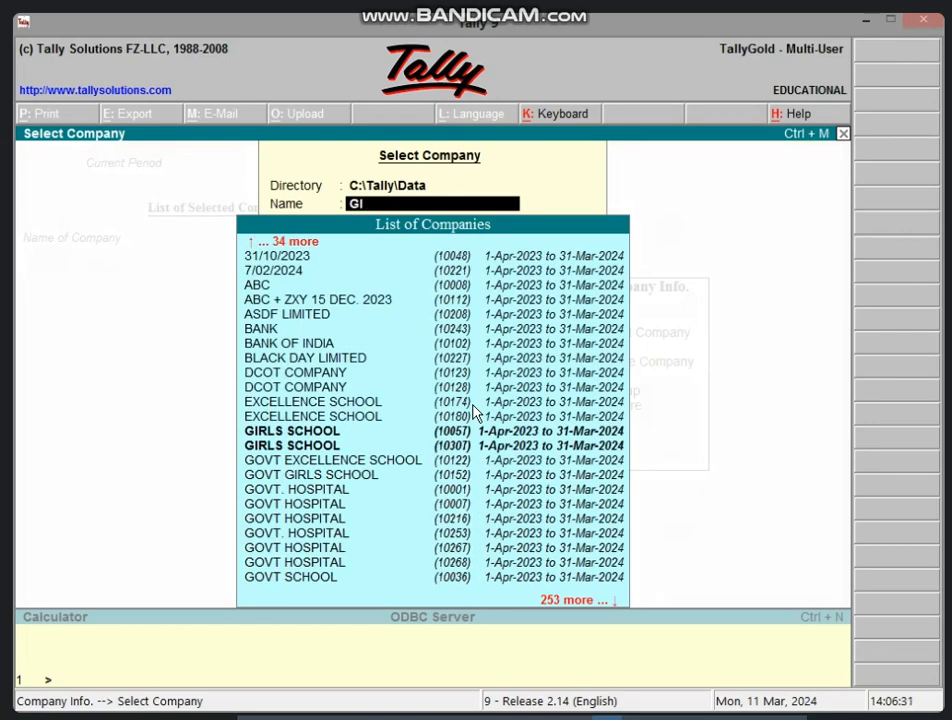
{"action": "key", "text": "Down"}
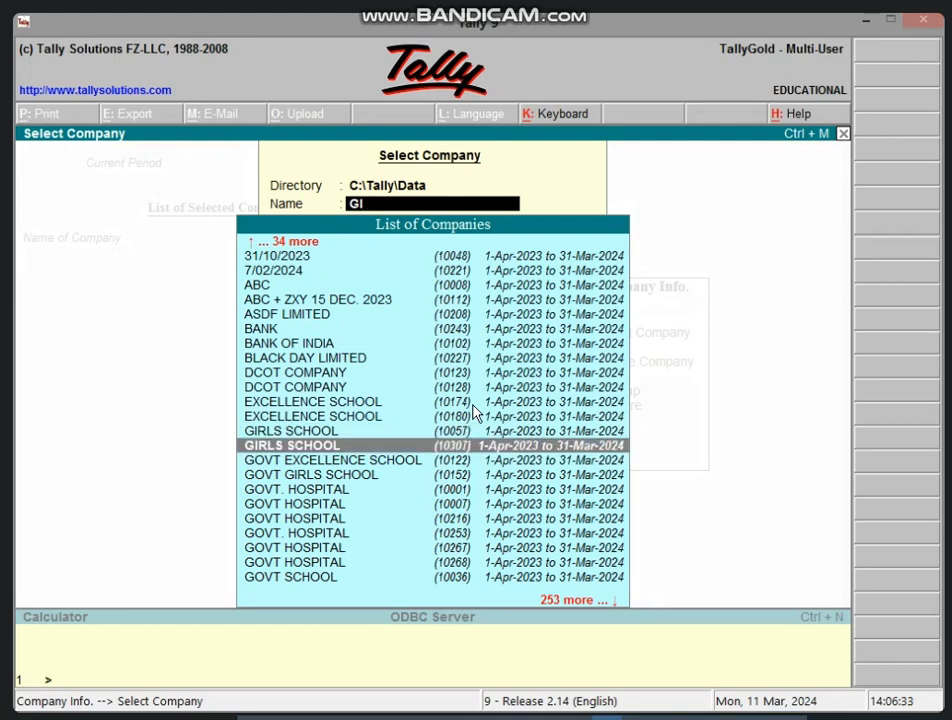
{"action": "key", "text": "Up"}
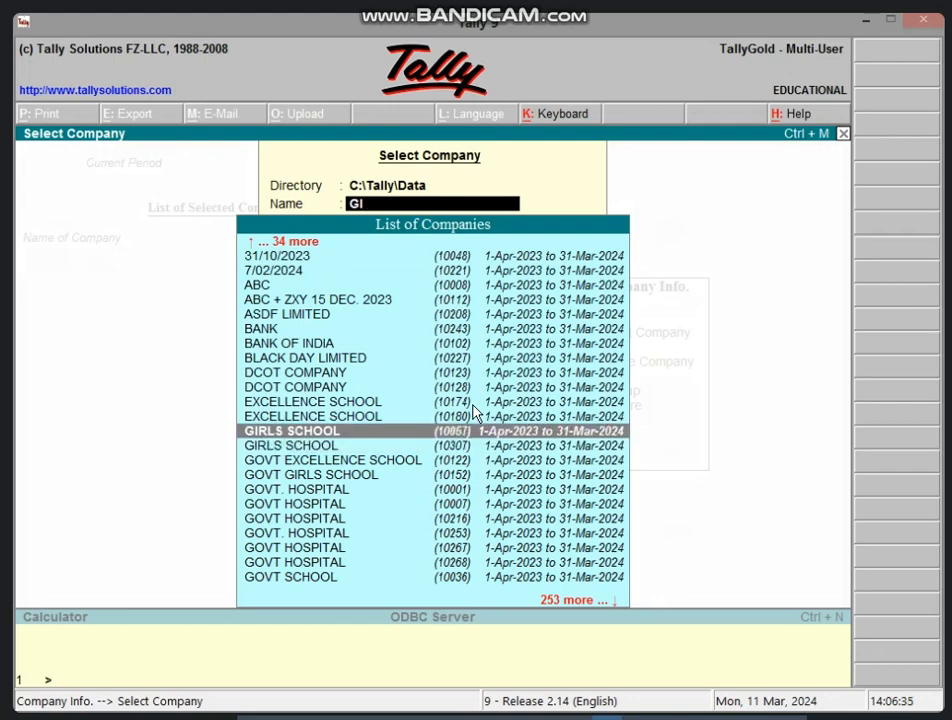
{"action": "key", "text": "Down"}
{"action": "key", "text": "Up"}
{"action": "key", "text": "Return"}
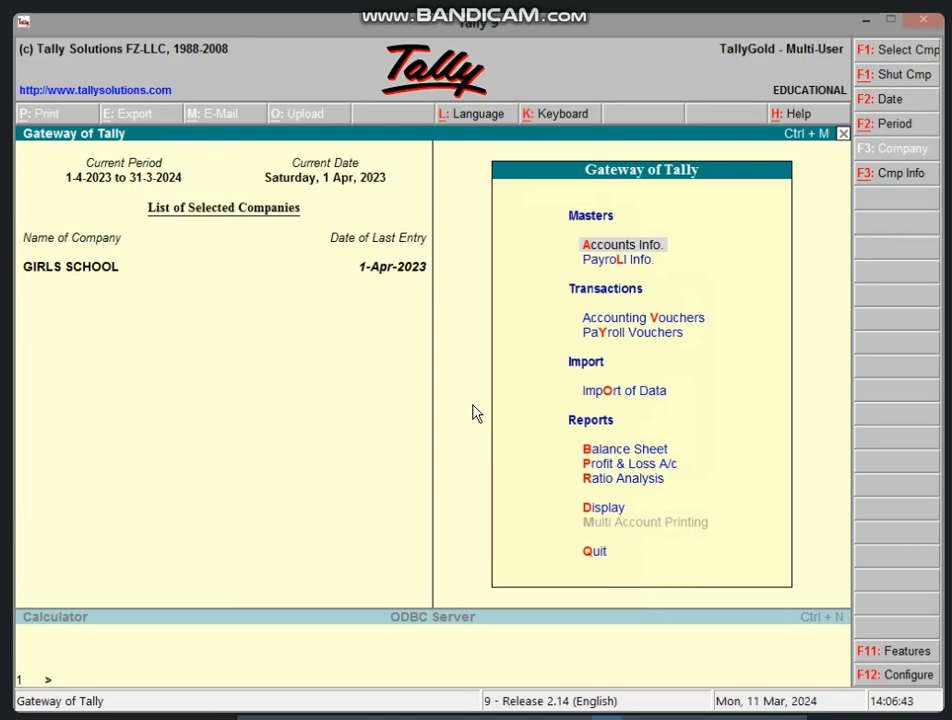
{"action": "key", "text": "alt+F1"}
Step: Load the GOVT EXCELLENCE SCHOOL company (10122)
{"action": "key", "text": "Return"}
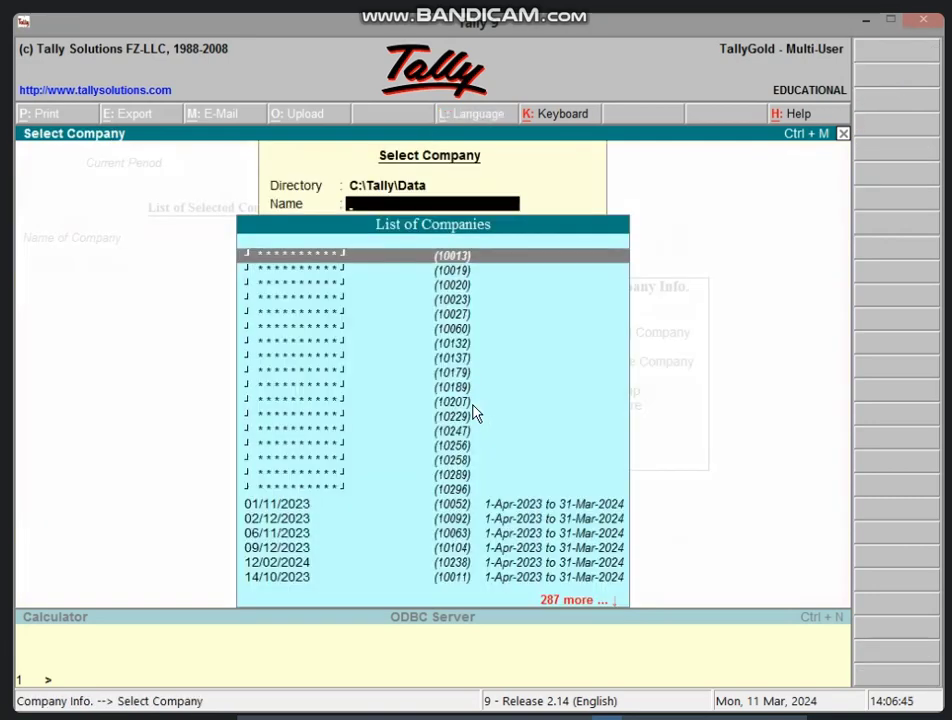
{"action": "type", "text": "E"}
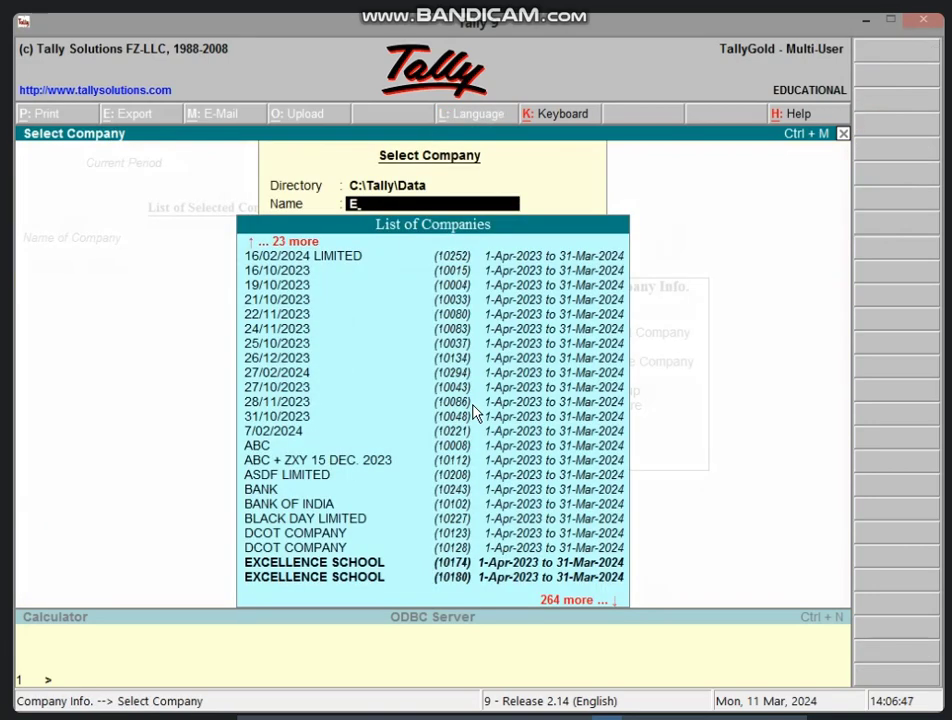
{"action": "type", "text": "X"}
{"action": "key", "text": "BackSpace"}
{"action": "key", "text": "BackSpace"}
{"action": "type", "text": "GOVT."}
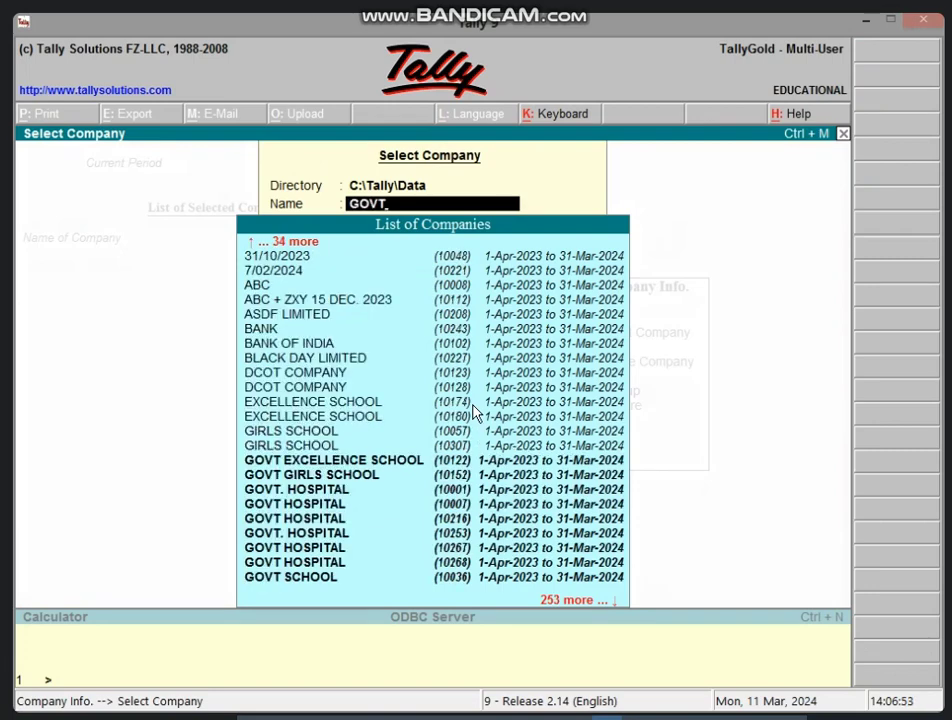
{"action": "key", "text": "Down"}
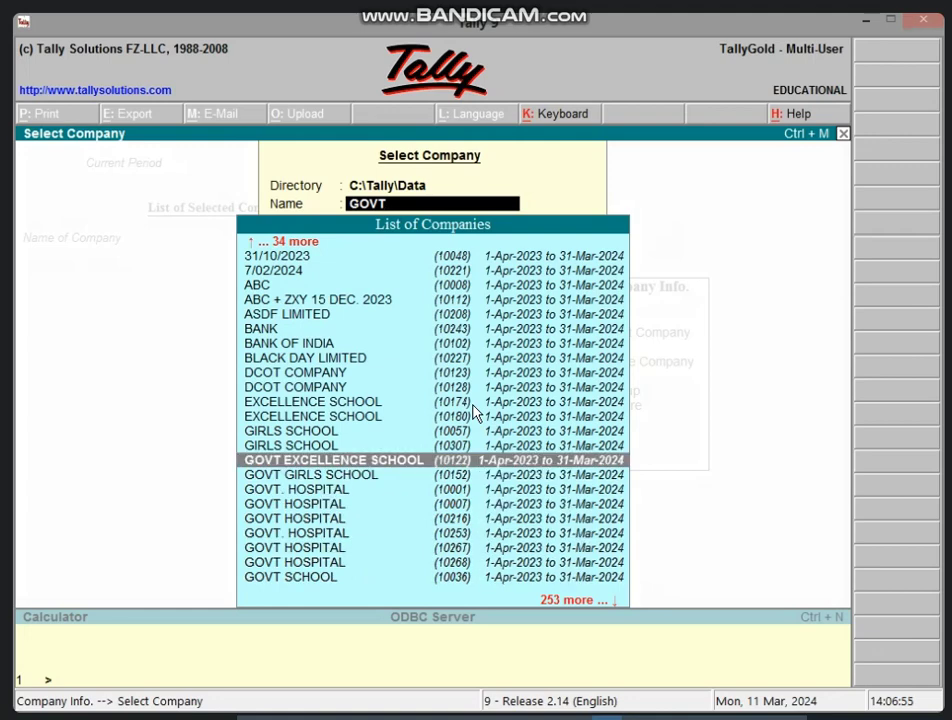
{"action": "key", "text": "Return"}
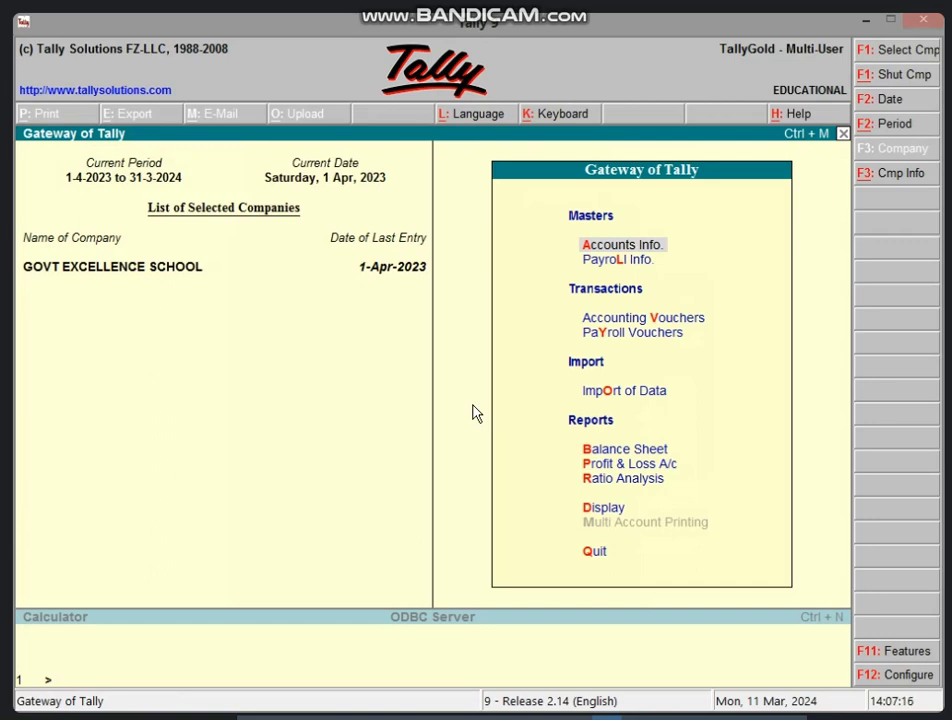
Step: Start a journal voucher and set "Use Cr/Dr instead of To/By during entry" to No in the voucher configuration
{"action": "key", "text": "v"}
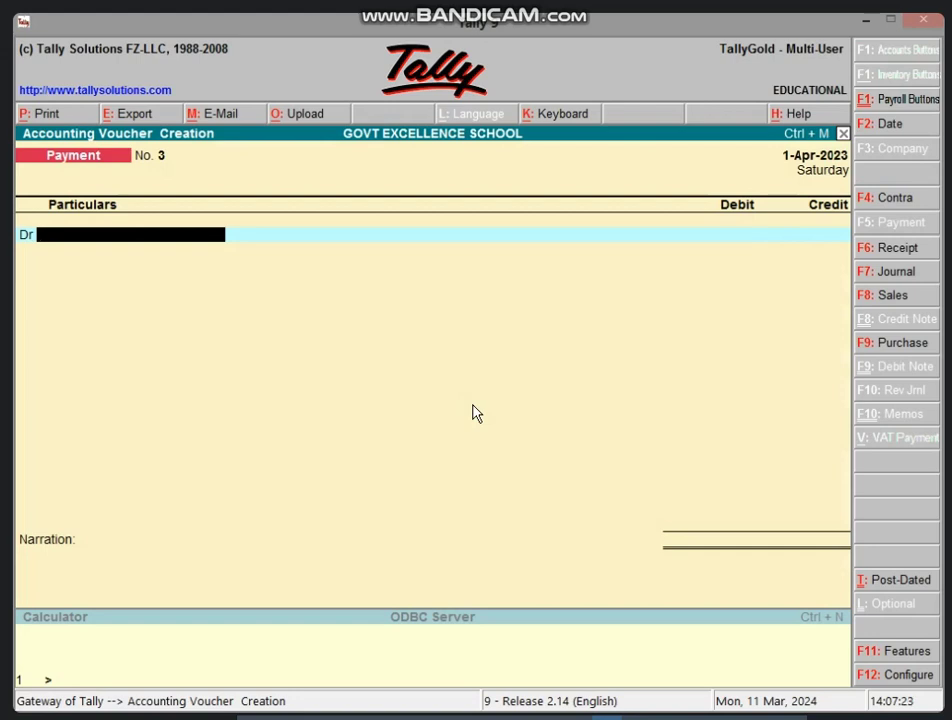
{"action": "left_click", "coordinate": [900, 272]}
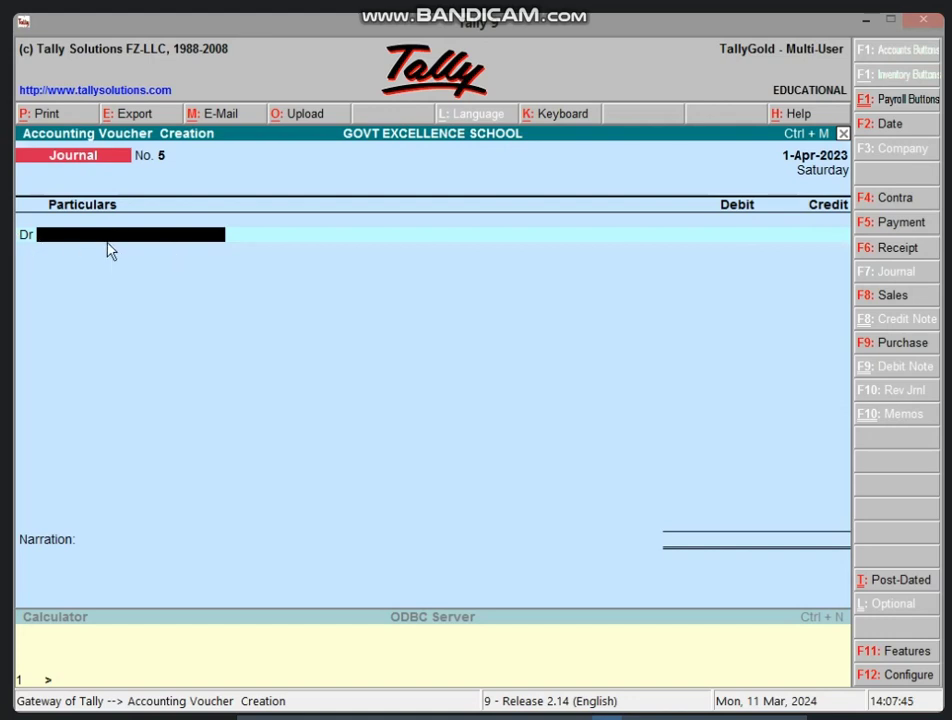
{"action": "key", "text": "F12"}
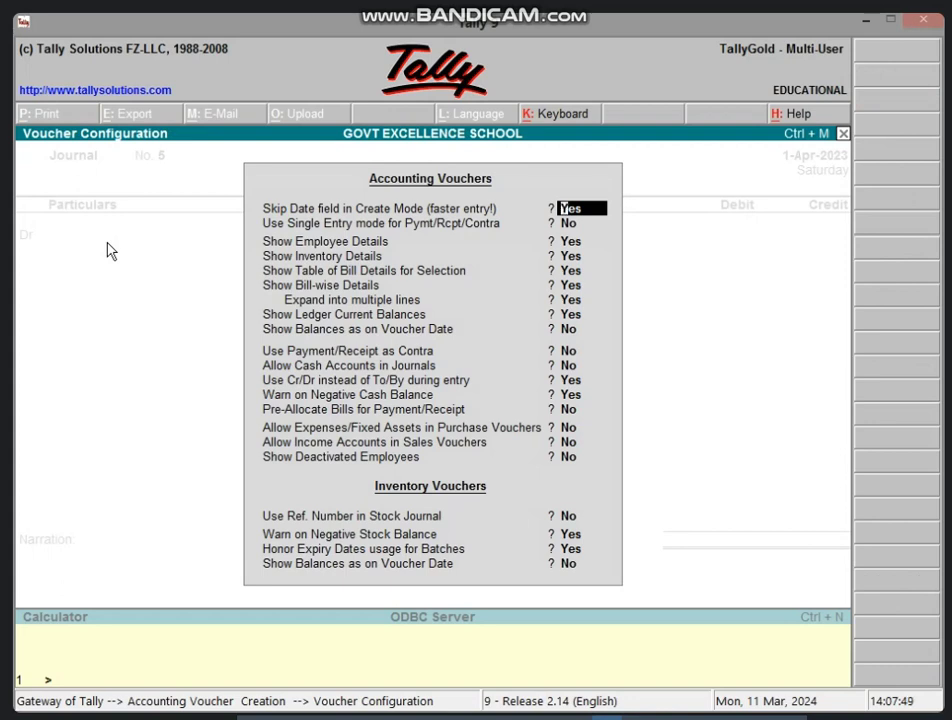
{"action": "key", "text": "Return"}
{"action": "key", "text": "Return"}
{"action": "key", "text": "Return"}
{"action": "key", "text": "Return"}
{"action": "key", "text": "Return"}
{"action": "key", "text": "Return"}
{"action": "key", "text": "Return"}
{"action": "key", "text": "Return"}
{"action": "key", "text": "Return"}
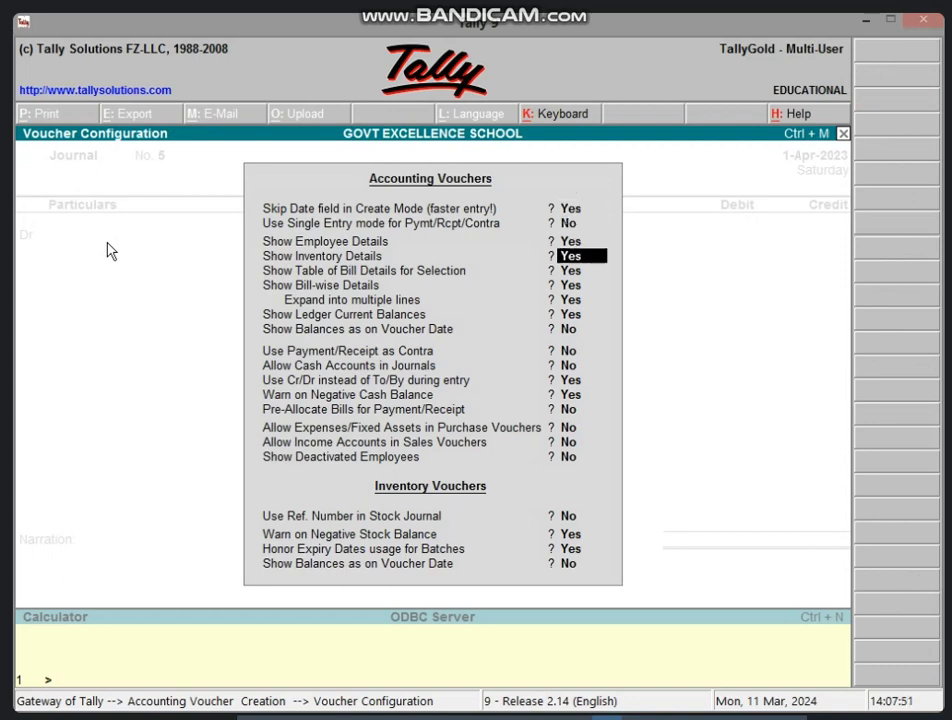
{"action": "key", "text": "Return"}
{"action": "key", "text": "Return"}
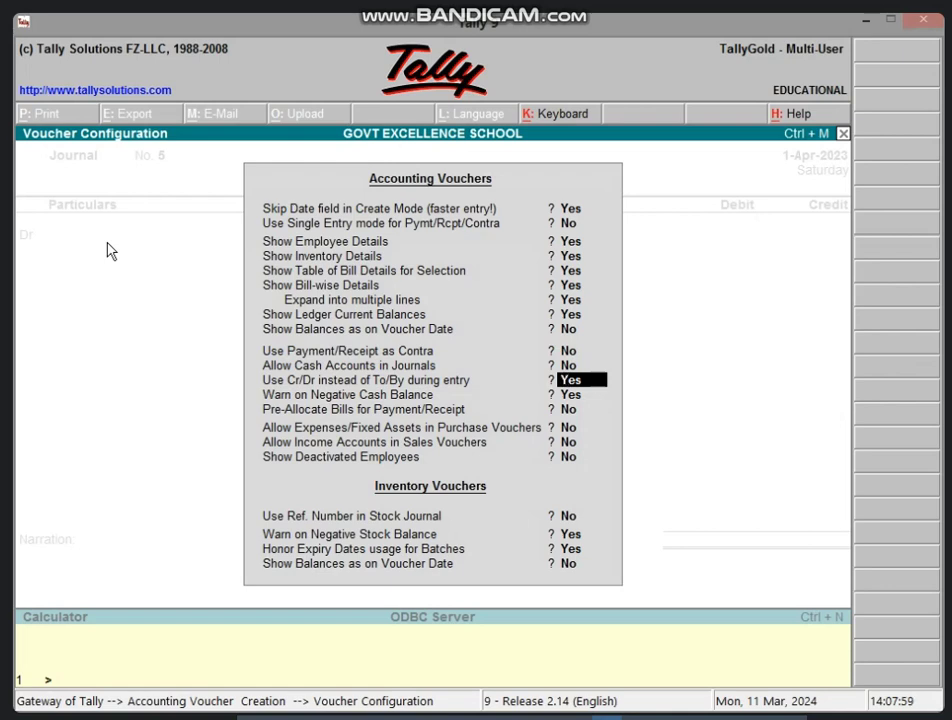
{"action": "type", "text": "N"}
{"action": "key", "text": "Return"}
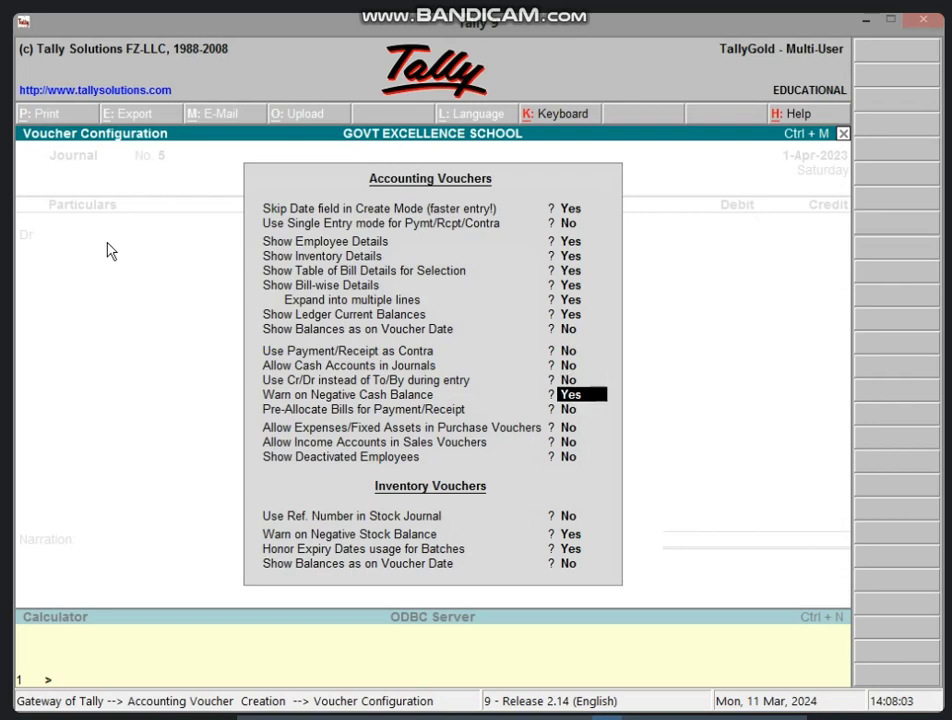
{"action": "key", "text": "Return"}
{"action": "key", "text": "ctrl+a"}
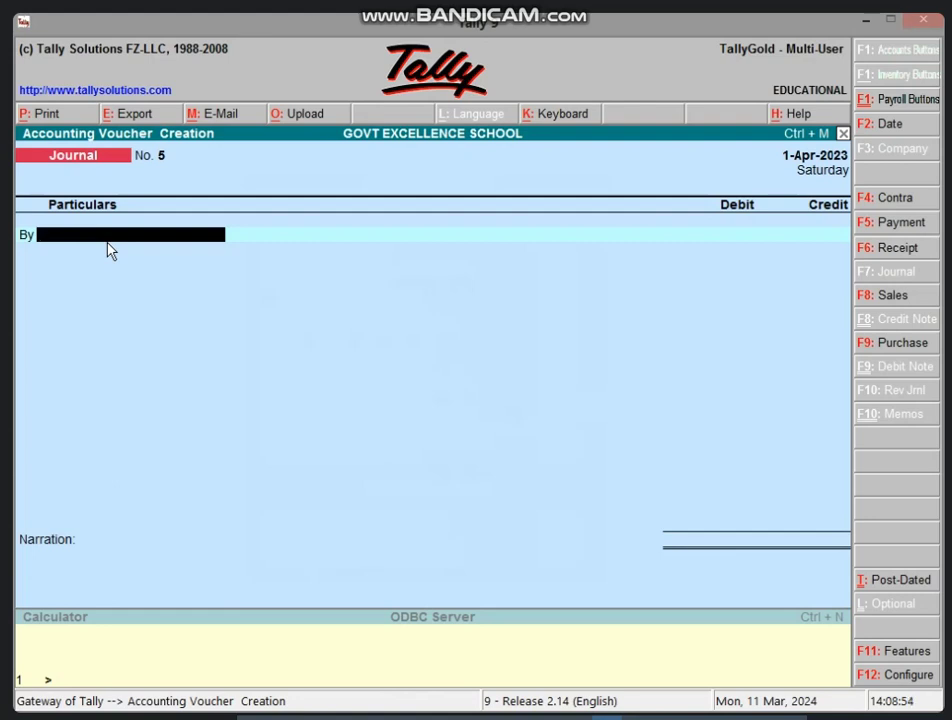
Step: Create a ledger named LOSS BY THEFT A/C under Indirect Expenses from within the journal voucher
{"action": "key", "text": "Escape"}
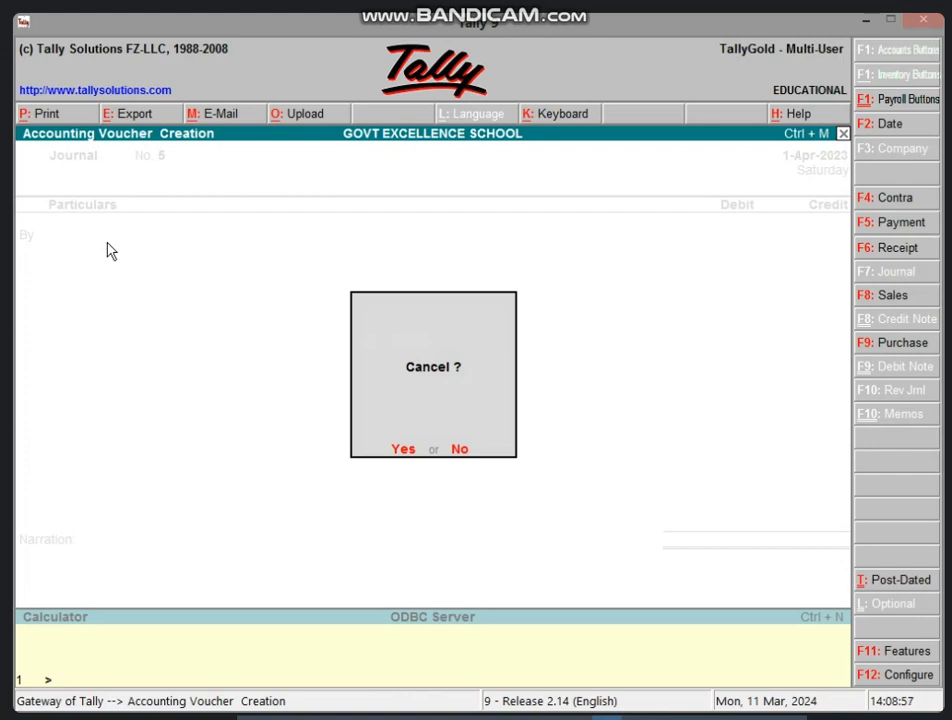
{"action": "key", "text": "n"}
{"action": "key", "text": "alt+c"}
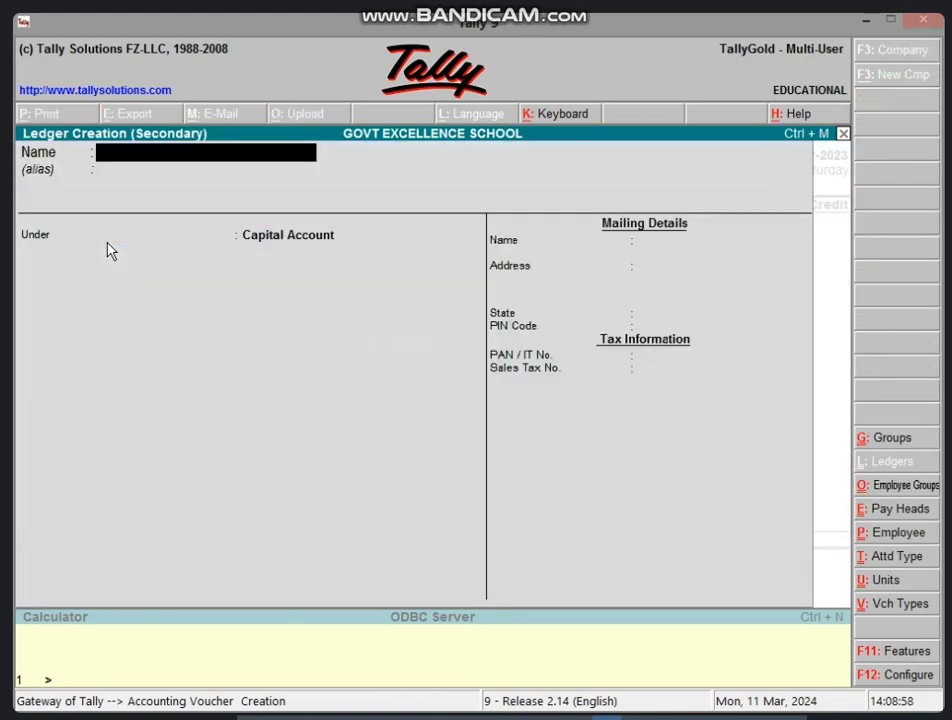
{"action": "type", "text": "LOSS"}
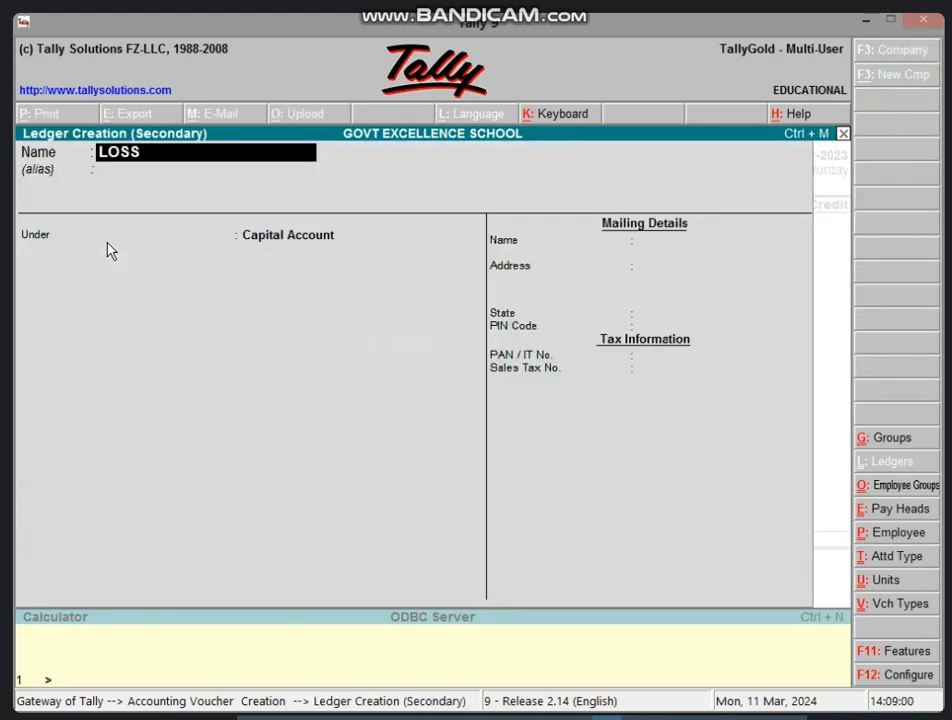
{"action": "type", "text": " BY THEFT"}
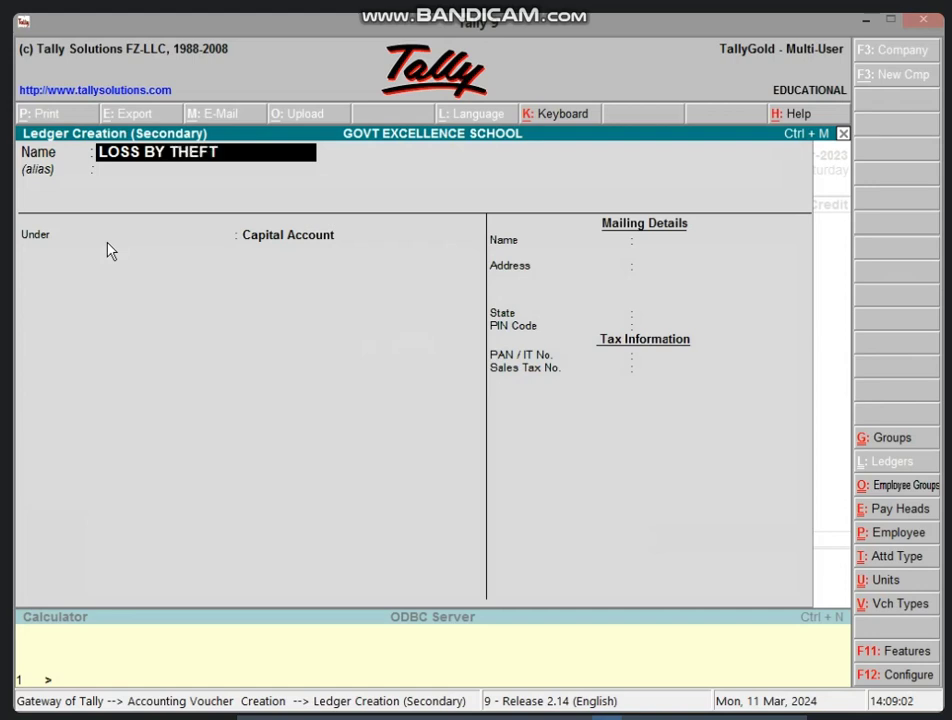
{"action": "type", "text": " A/C"}
{"action": "key", "text": "Return"}
{"action": "key", "text": "Return"}
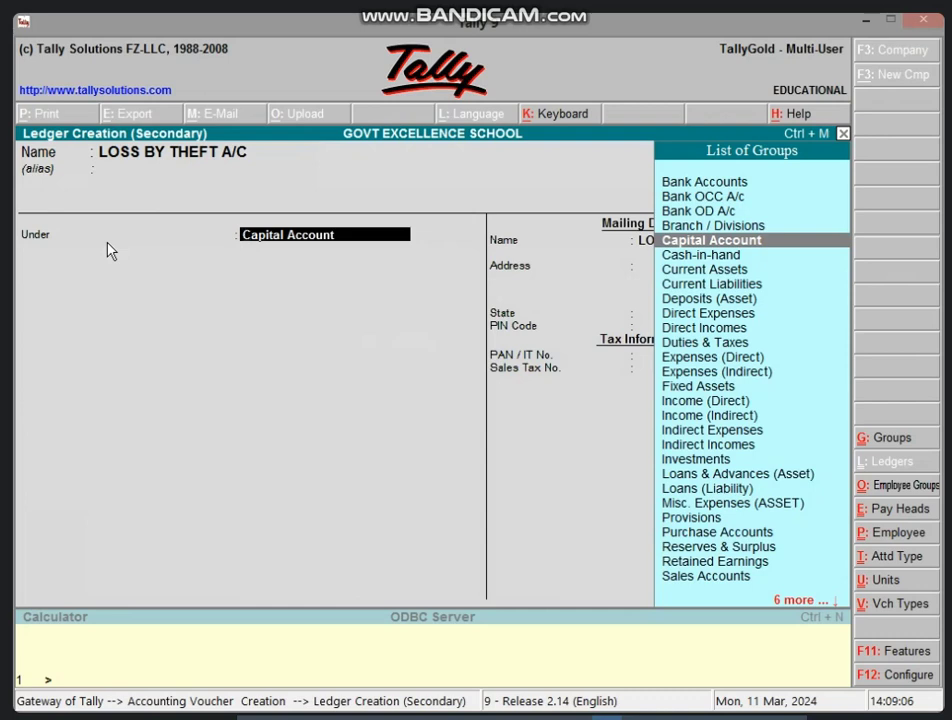
{"action": "type", "text": "IND"}
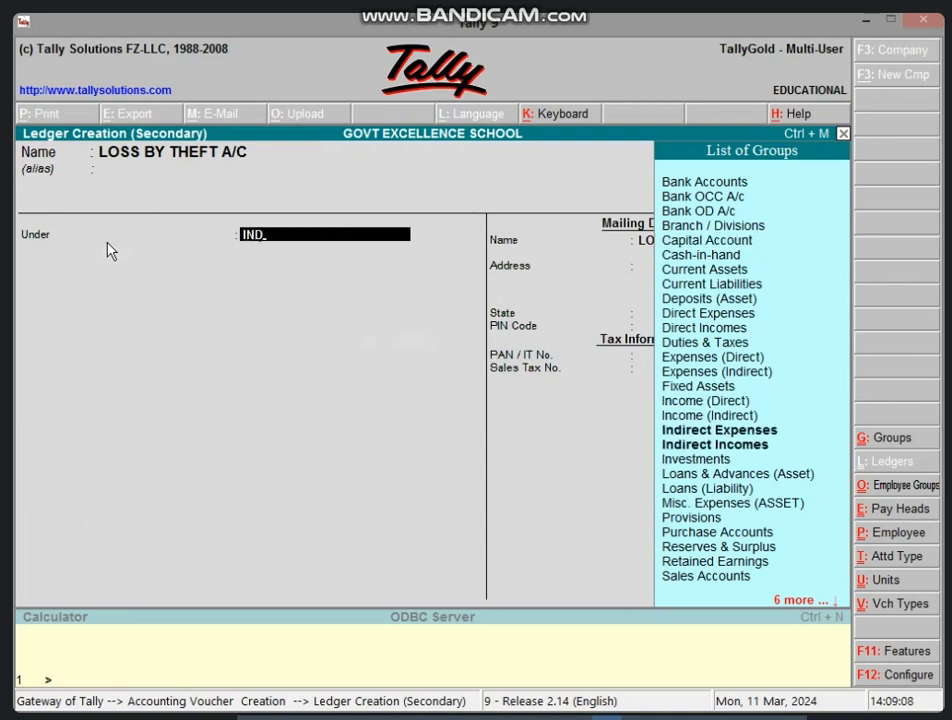
{"action": "key", "text": "Return"}
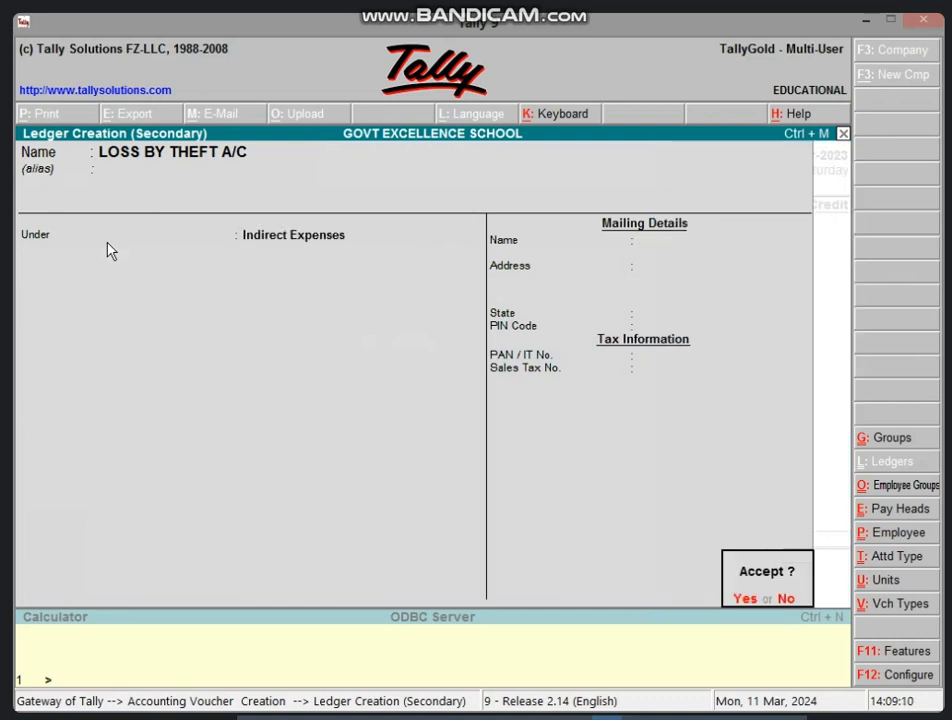
{"action": "key", "text": "Return"}
{"action": "key", "text": "Return"}
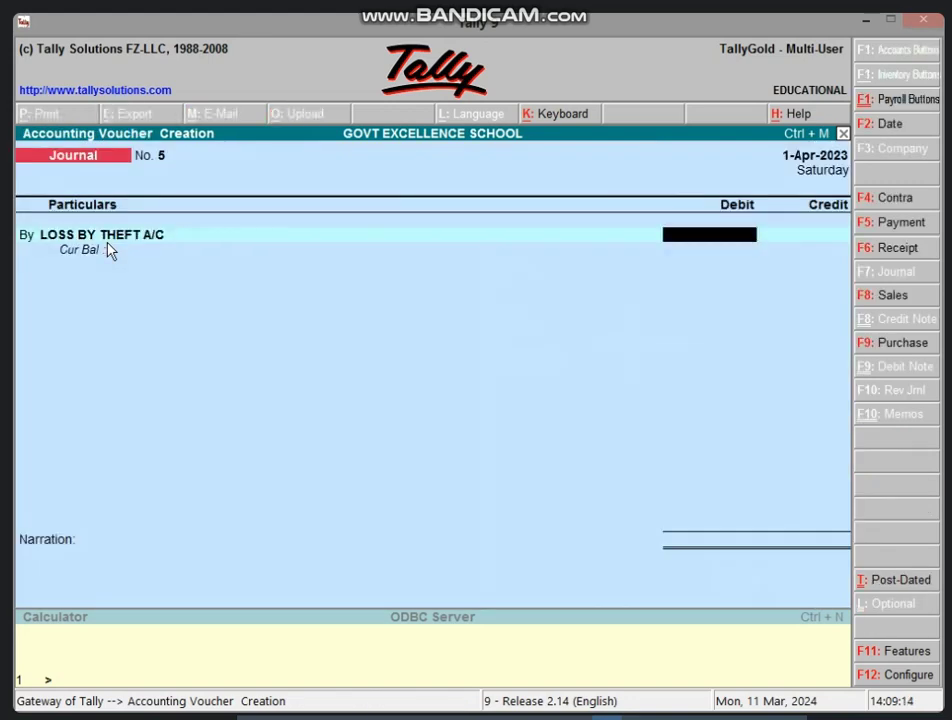
{"action": "type", "text": "12000"}
{"action": "key", "text": "Return"}
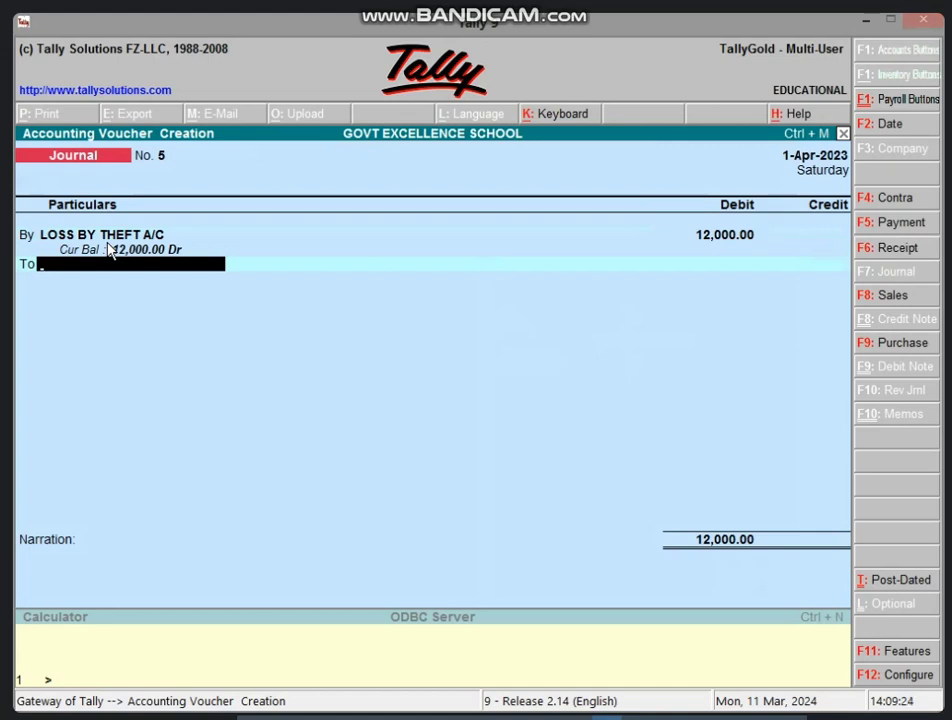
{"action": "type", "text": "F"}
{"action": "key", "text": "Return"}
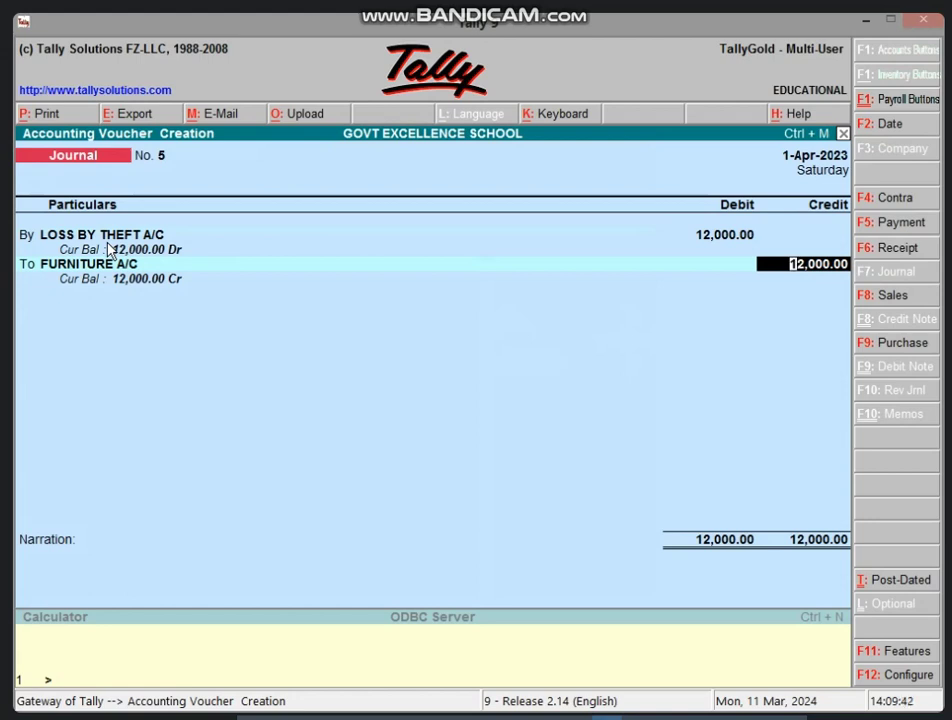
{"action": "key", "text": "Escape"}
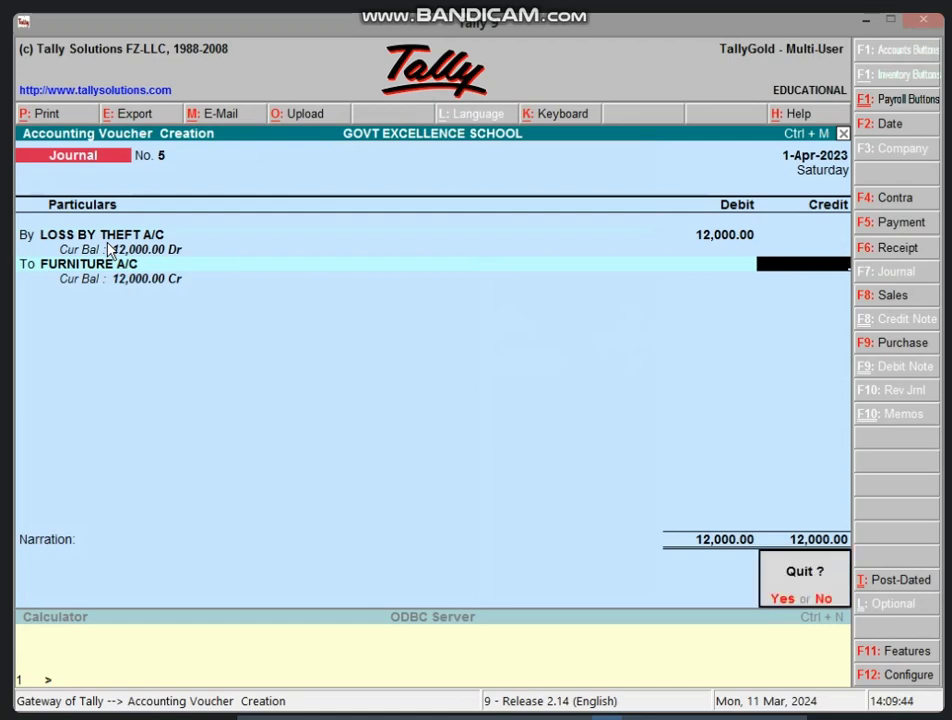
{"action": "key", "text": "y"}
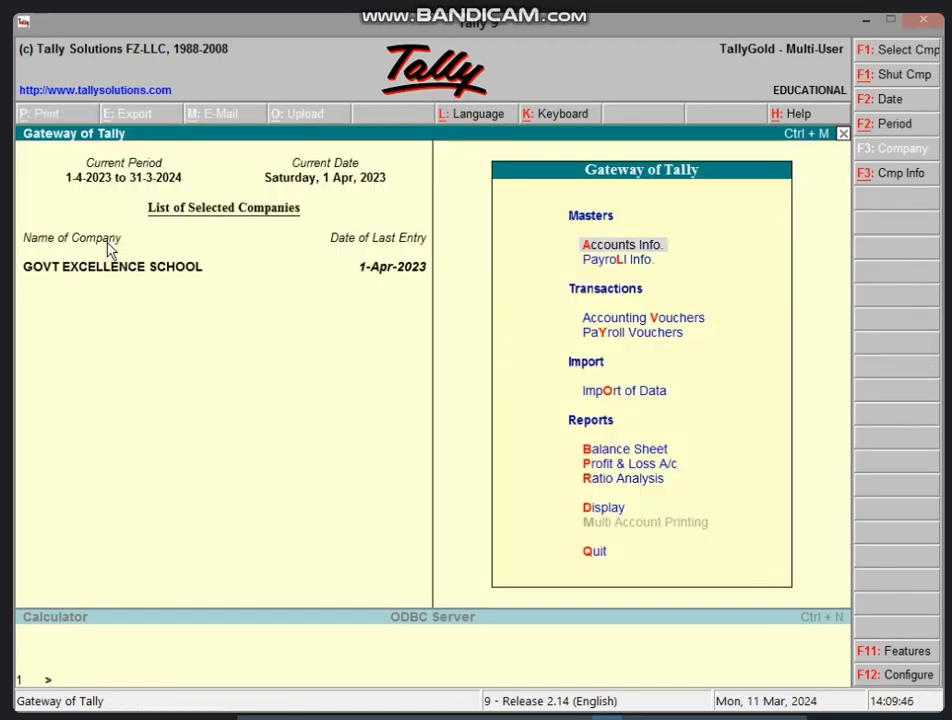
Step: Examine which ledgers make up Fixed Assets in the balance sheet, and return to the Gateway of Tally
{"action": "key", "text": "b"}
{"action": "key", "text": "Down"}
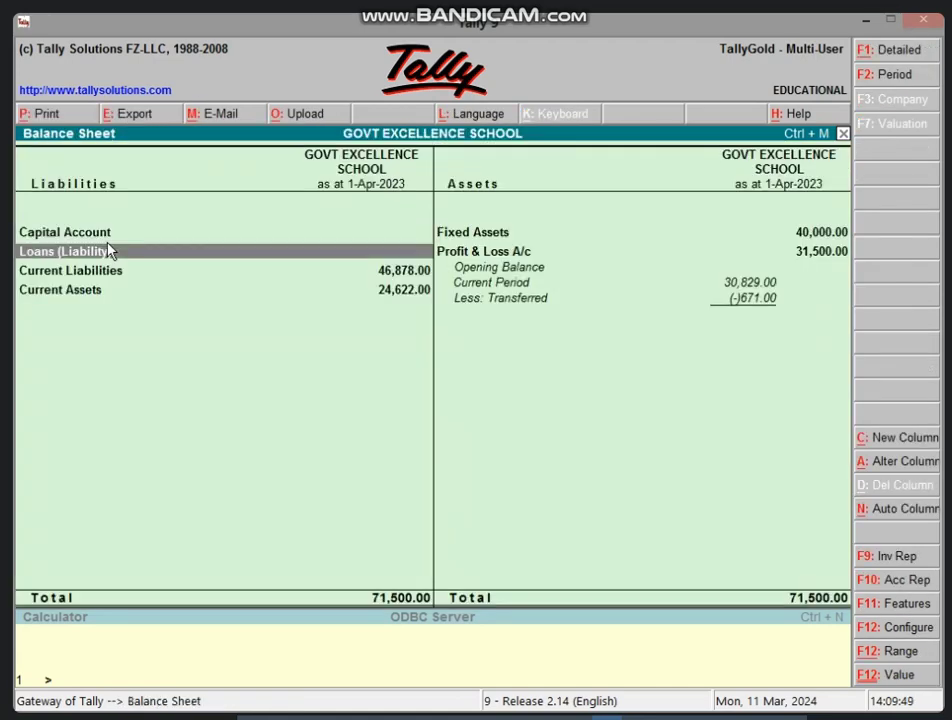
{"action": "key", "text": "Right"}
{"action": "key", "text": "Return"}
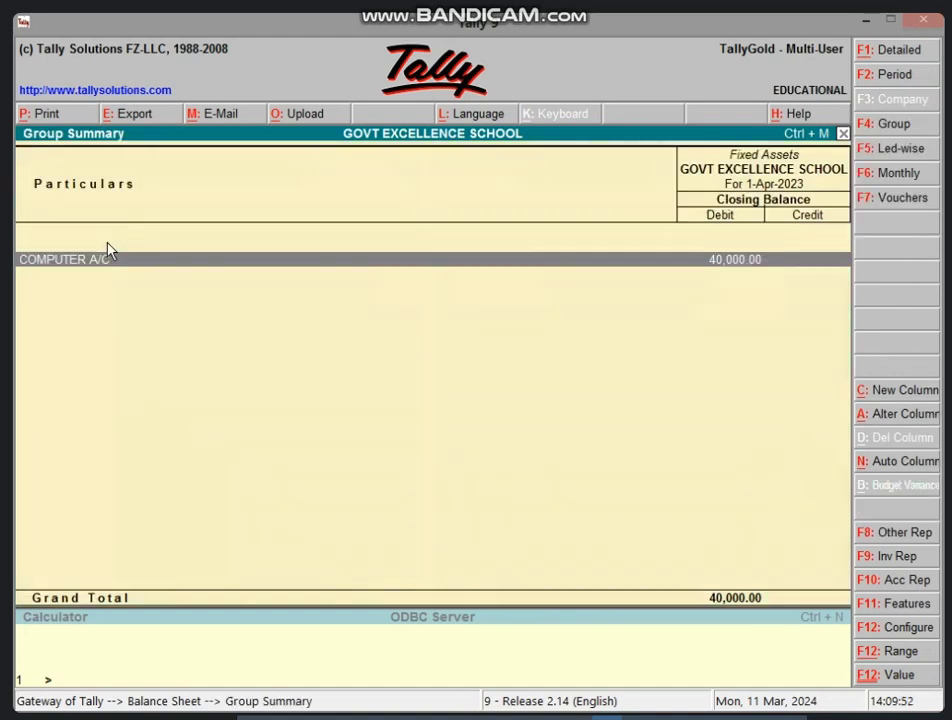
{"action": "key", "text": "Escape"}
{"action": "key", "text": "Escape"}
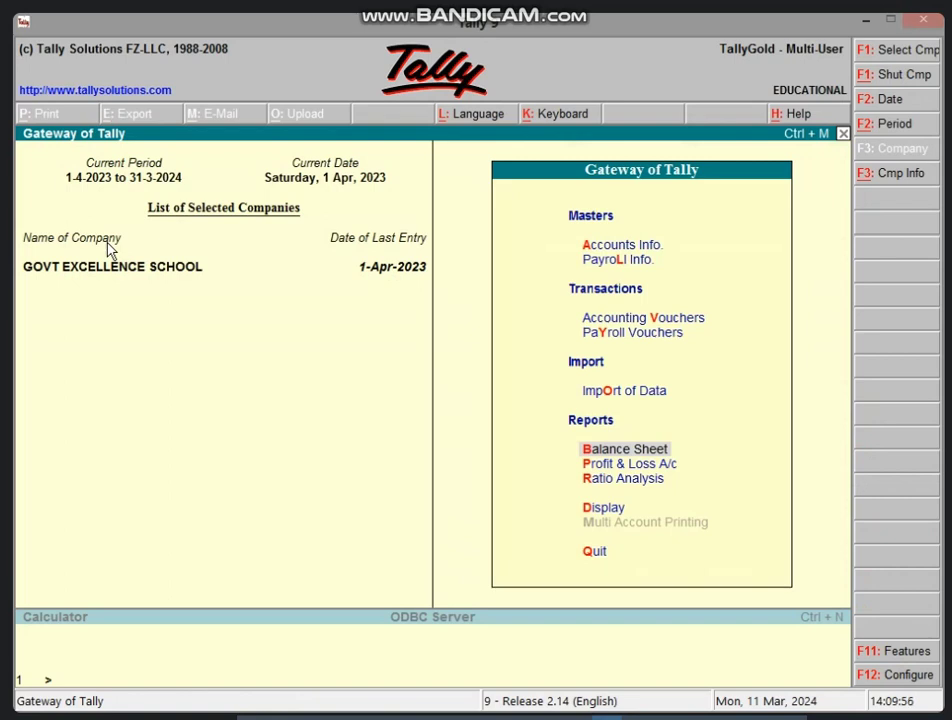
Step: Start a new journal voucher and debit LOSS BY THEFT A/C with 12,000
{"action": "key", "text": "v"}
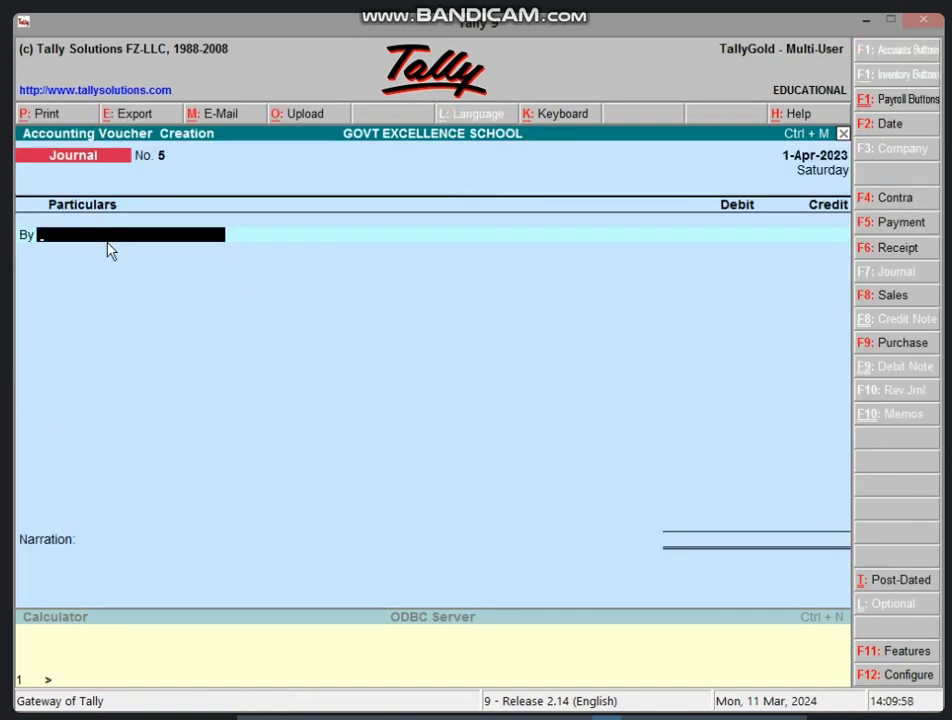
{"action": "type", "text": "L"}
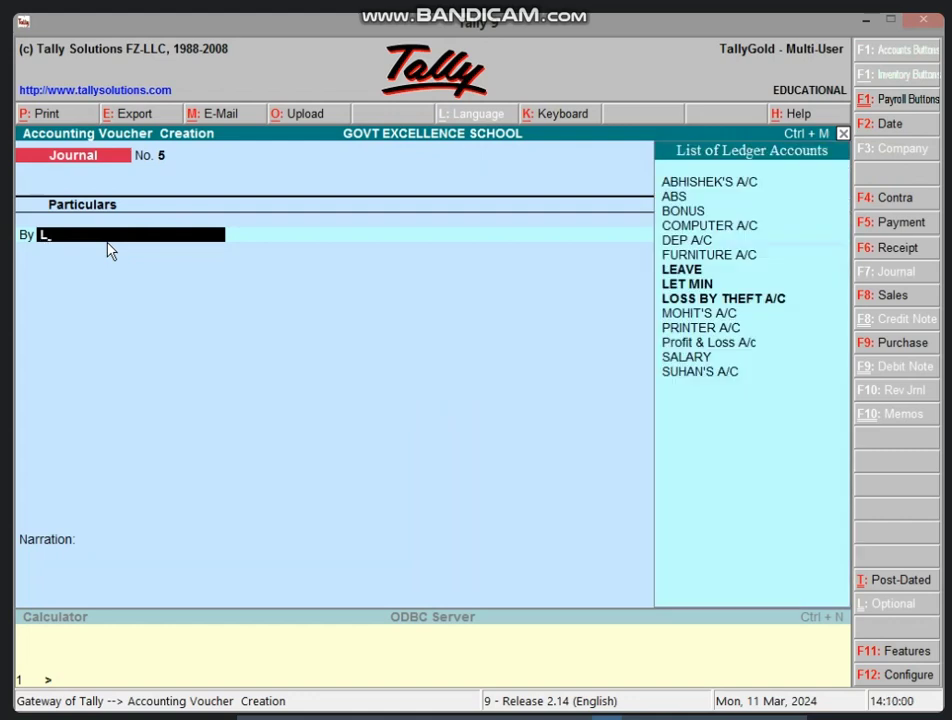
{"action": "key", "text": "Down"}
{"action": "key", "text": "Down"}
{"action": "key", "text": "Down"}
{"action": "key", "text": "Return"}
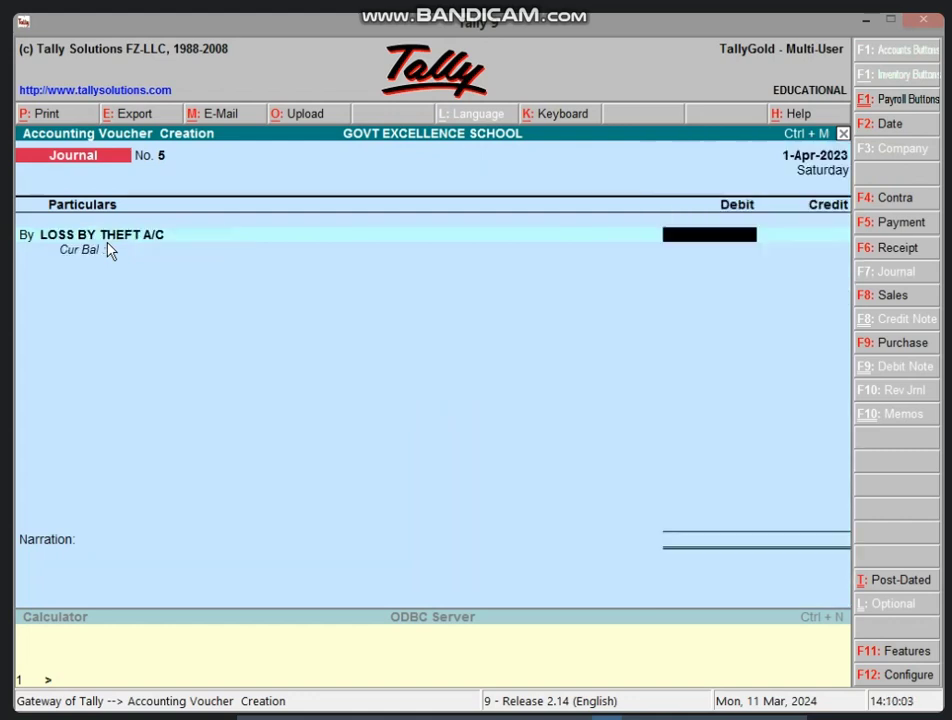
{"action": "type", "text": "12000"}
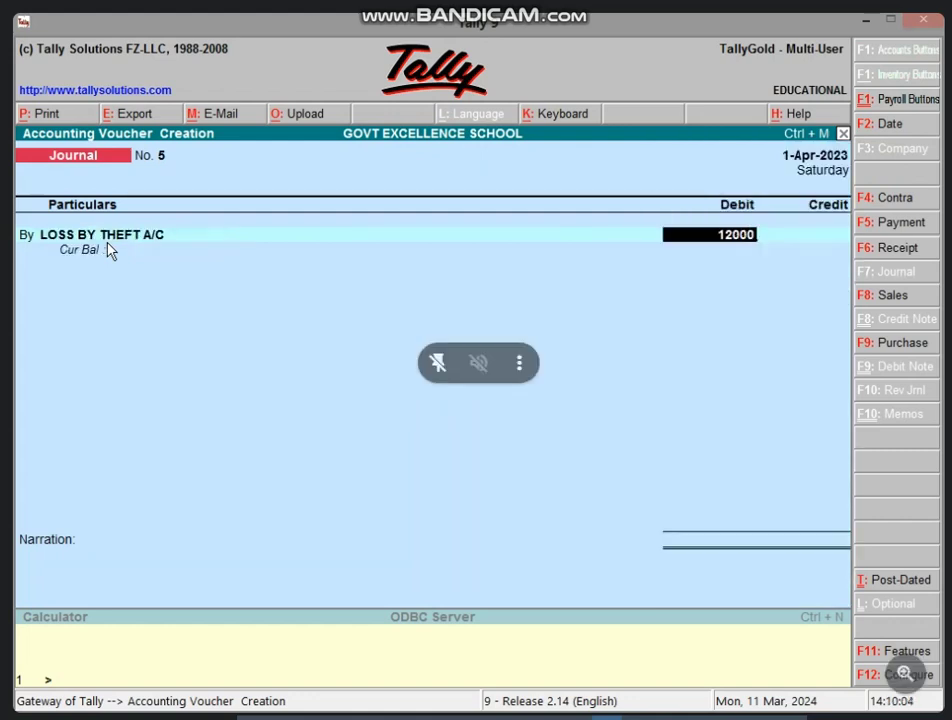
{"action": "key", "text": "Return"}
{"action": "key", "text": "Return"}
Step: Credit COMPUTER A/C with 12,000 and save the journal voucher with an empty narration
{"action": "type", "text": "CO"}
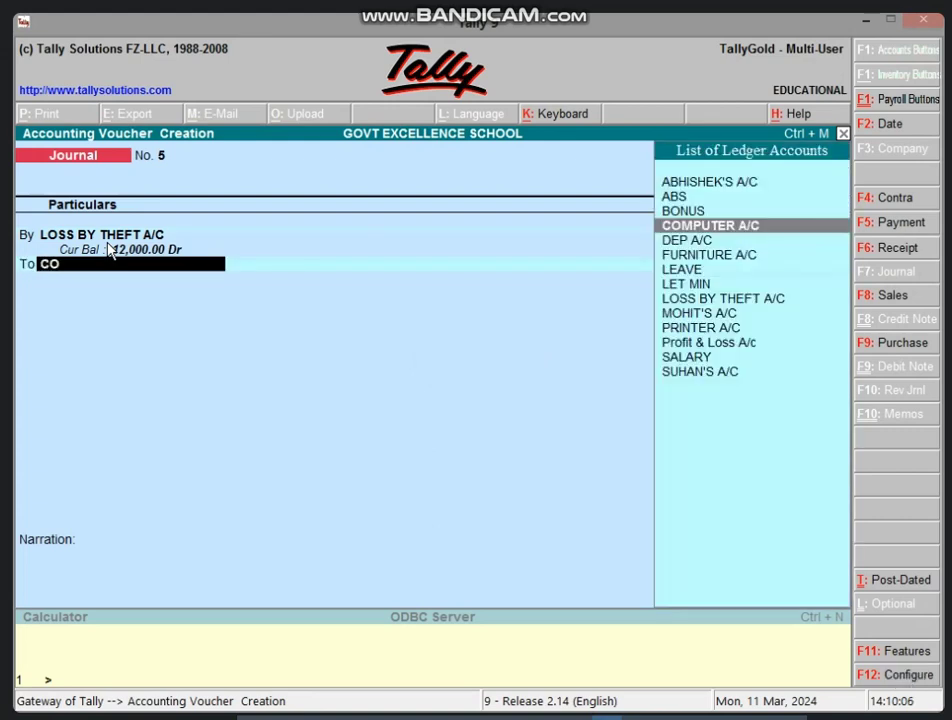
{"action": "key", "text": "Return"}
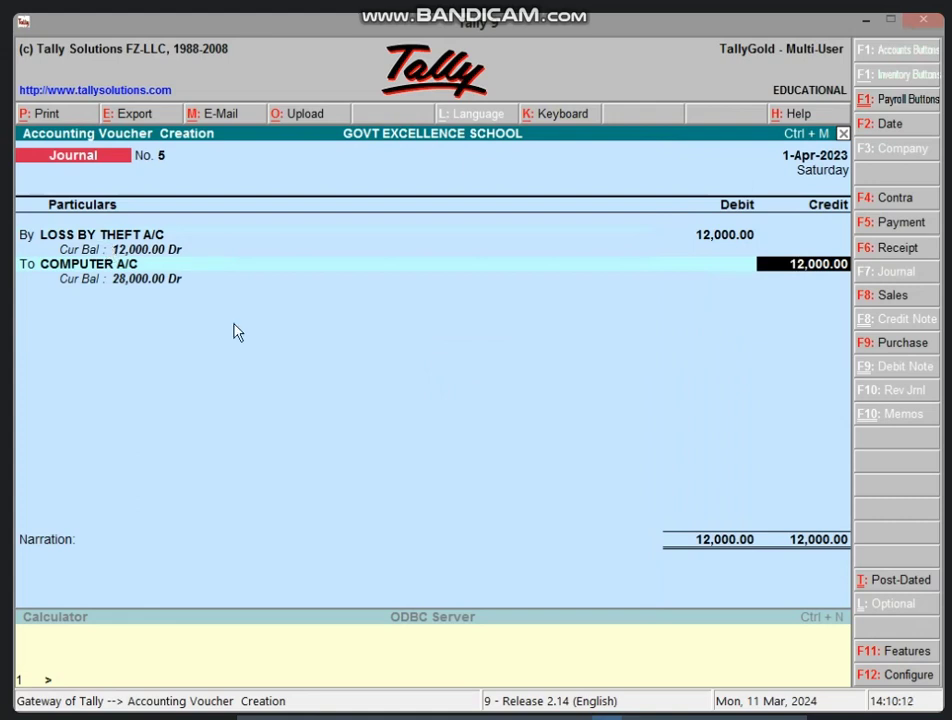
{"action": "key", "text": "Return"}
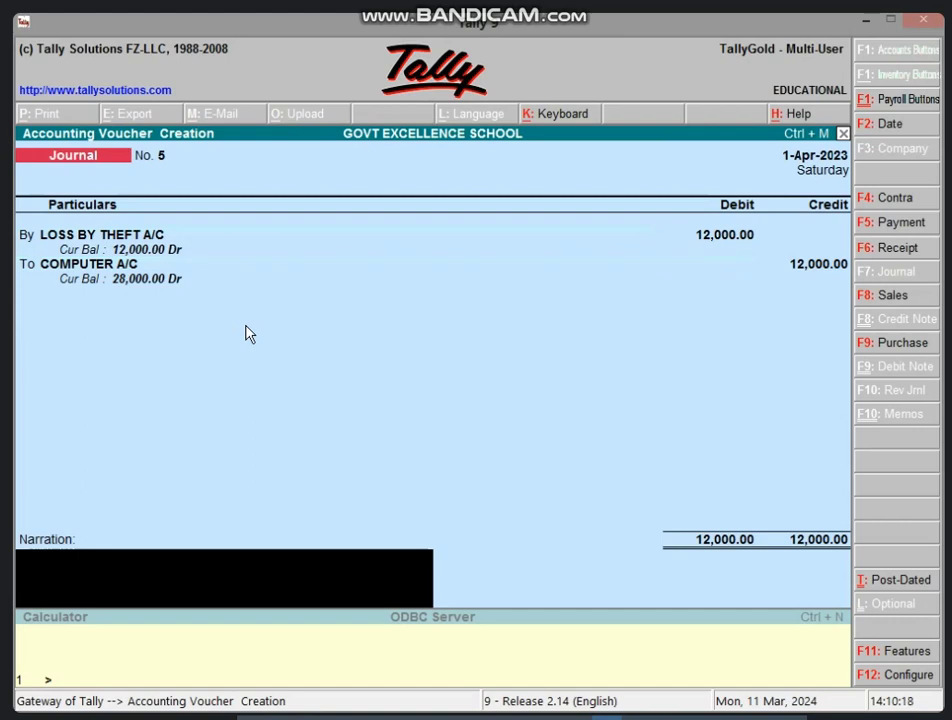
{"action": "key", "text": "Return"}
{"action": "key", "text": "y"}
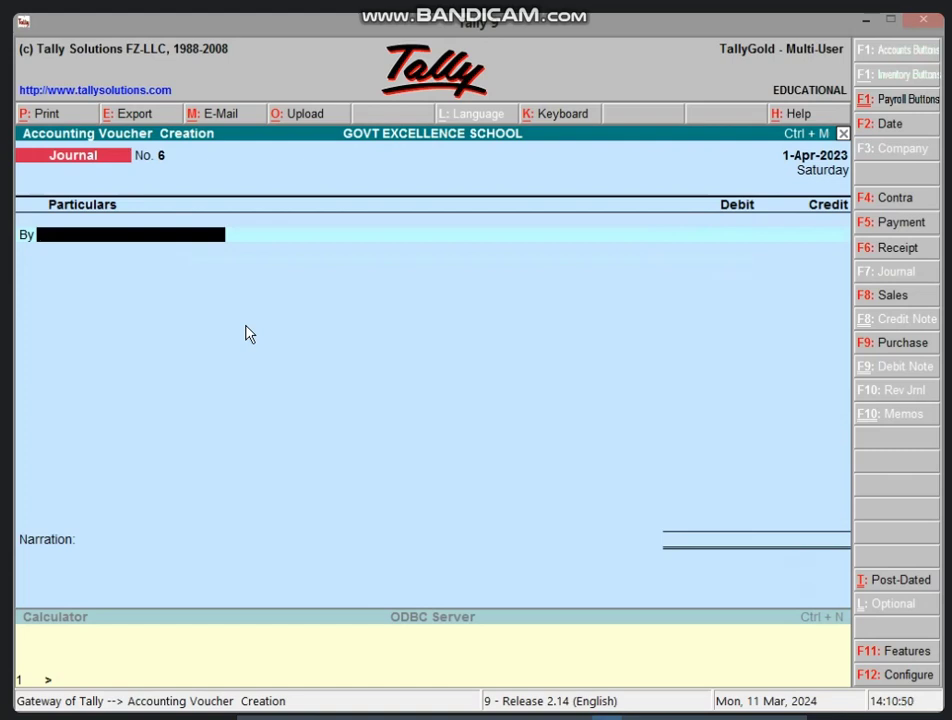
Step: Create a ledger named LOSS BY FIRE A/C under Indirect Expenses from within the new journal voucher
{"action": "key", "text": "alt+c"}
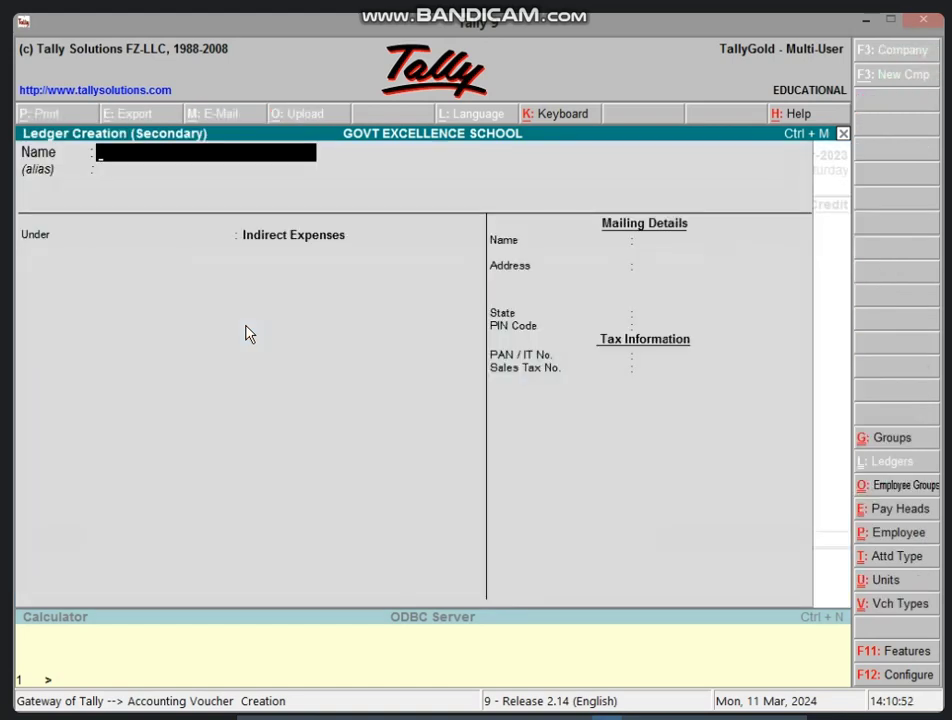
{"action": "type", "text": "LOSS B"}
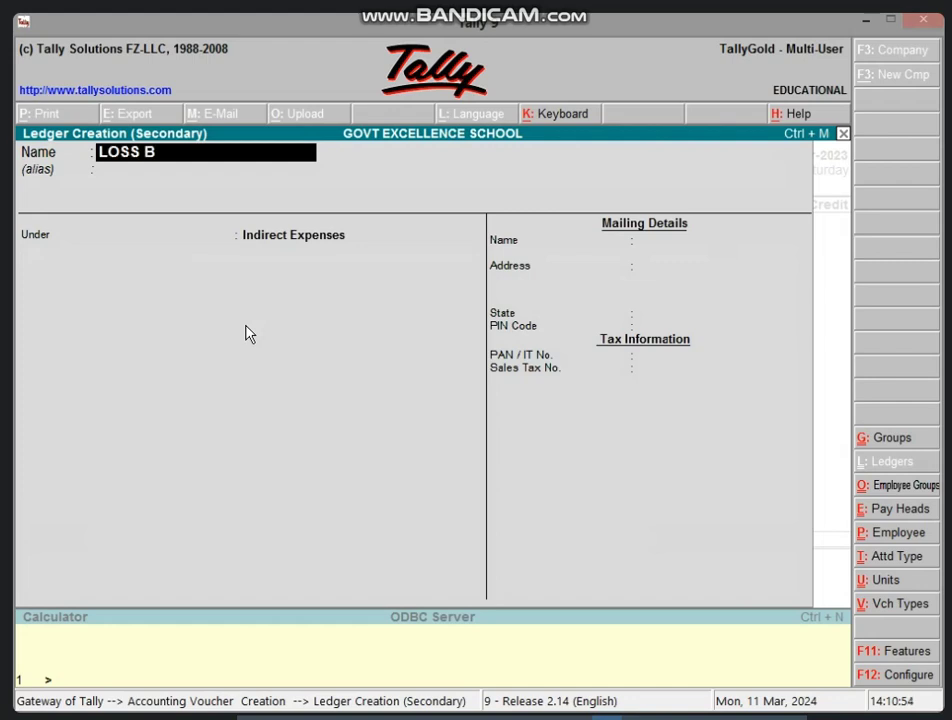
{"action": "type", "text": "Y FIRE A/"}
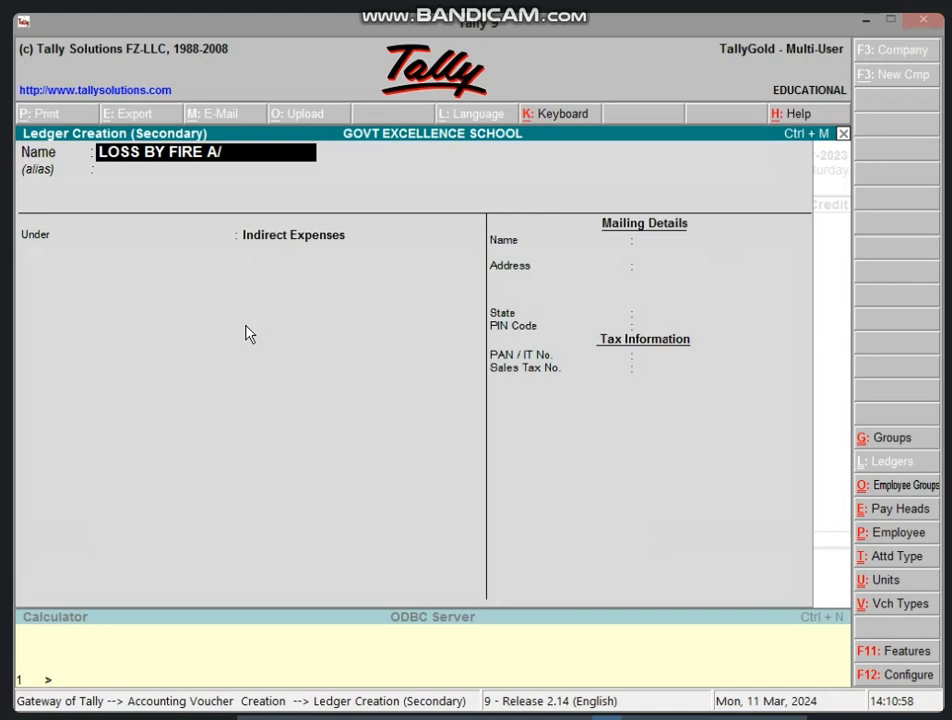
{"action": "type", "text": "C"}
{"action": "key", "text": "Return"}
{"action": "key", "text": "Return"}
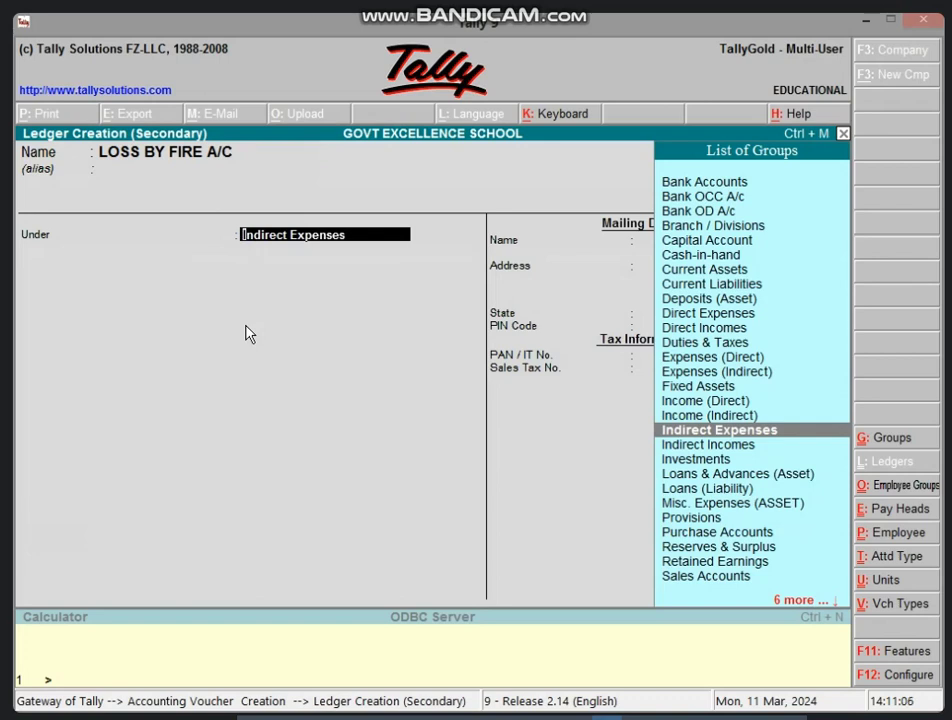
{"action": "key", "text": "Return"}
{"action": "key", "text": "Return"}
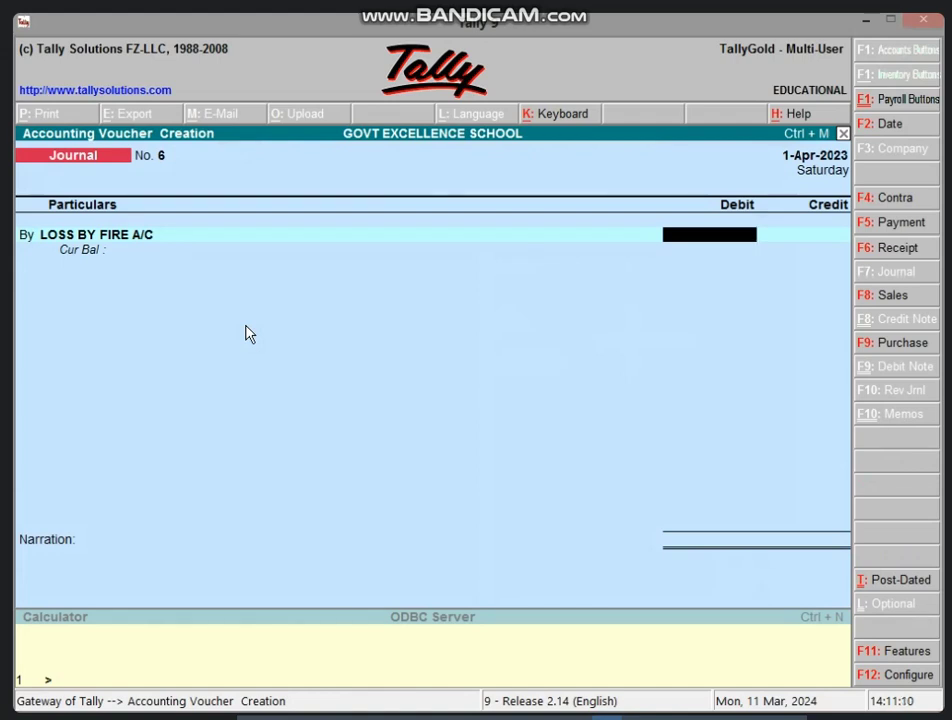
Step: Debit LOSS BY FIRE A/C with 8,000 against COMPUTER A/C and save the journal voucher without a narration
{"action": "type", "text": "8000"}
{"action": "key", "text": "Return"}
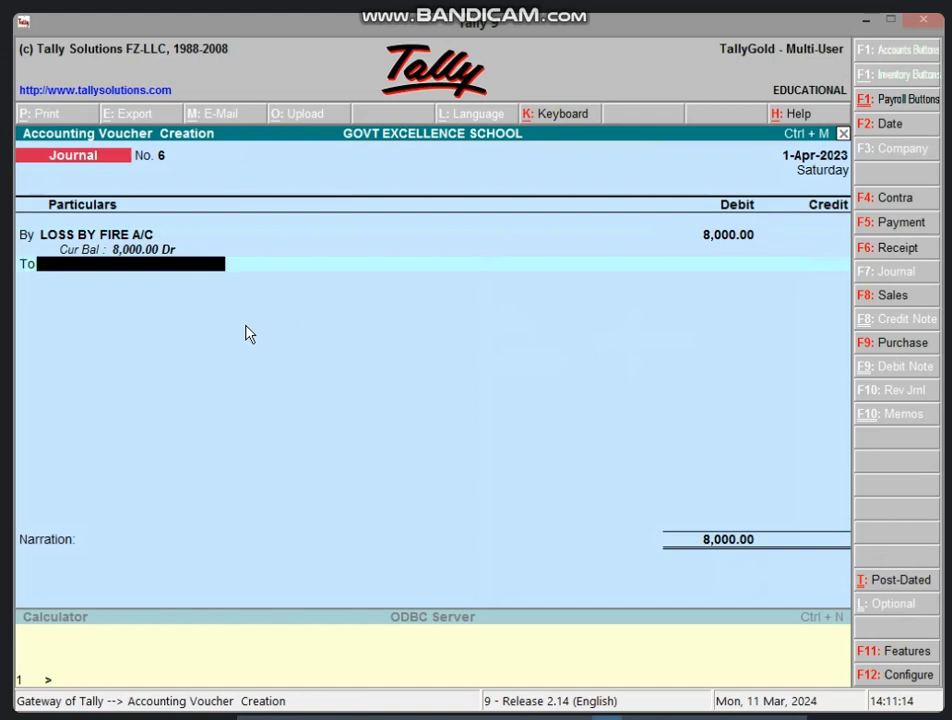
{"action": "type", "text": "C"}
{"action": "key", "text": "Return"}
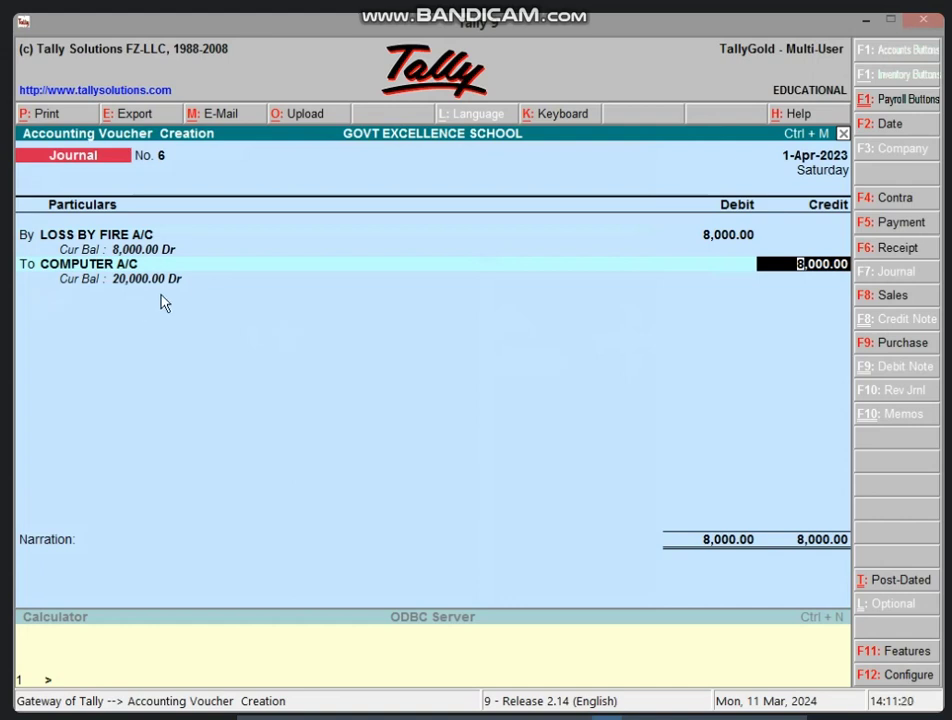
{"action": "key", "text": "Return"}
{"action": "key", "text": "Return"}
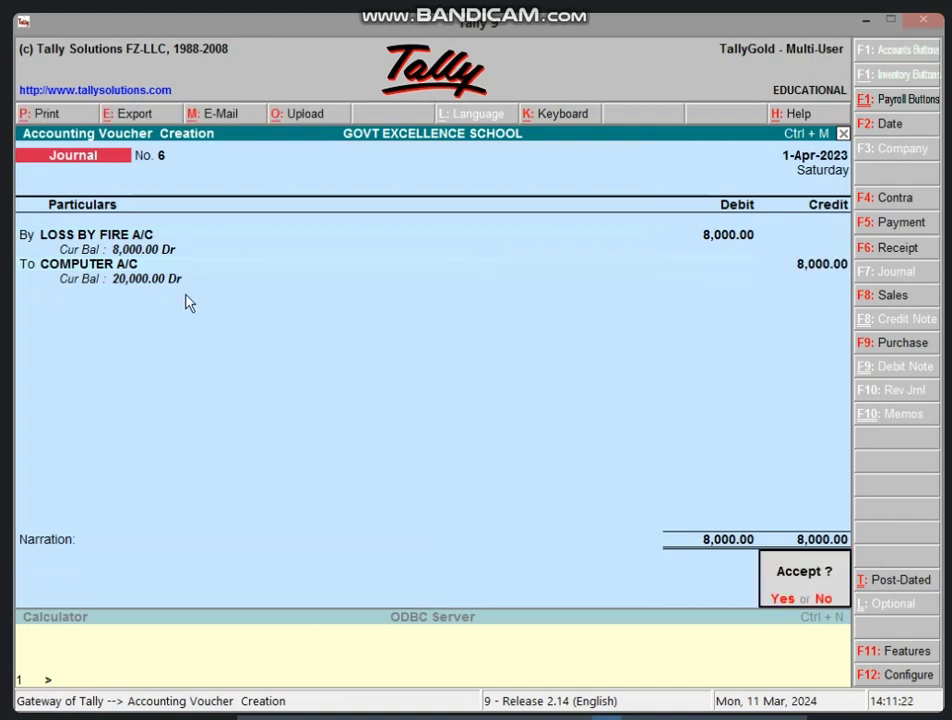
{"action": "key", "text": "Return"}
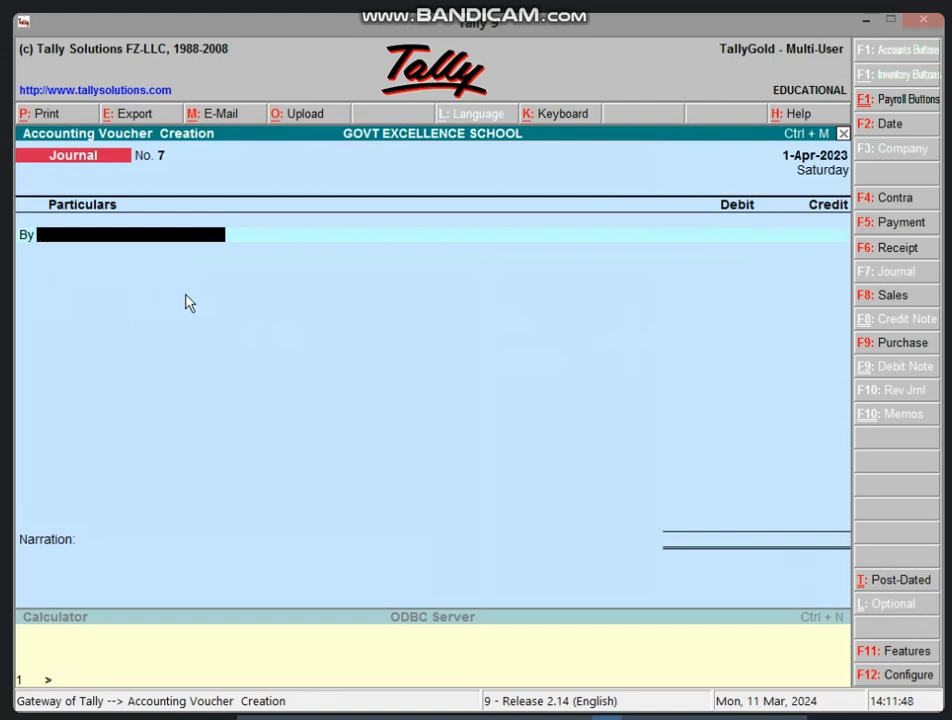
Step: Switch to a payment voucher and debit LOSS BY THEFT A/C with 5,000
{"action": "key", "text": "F5"}
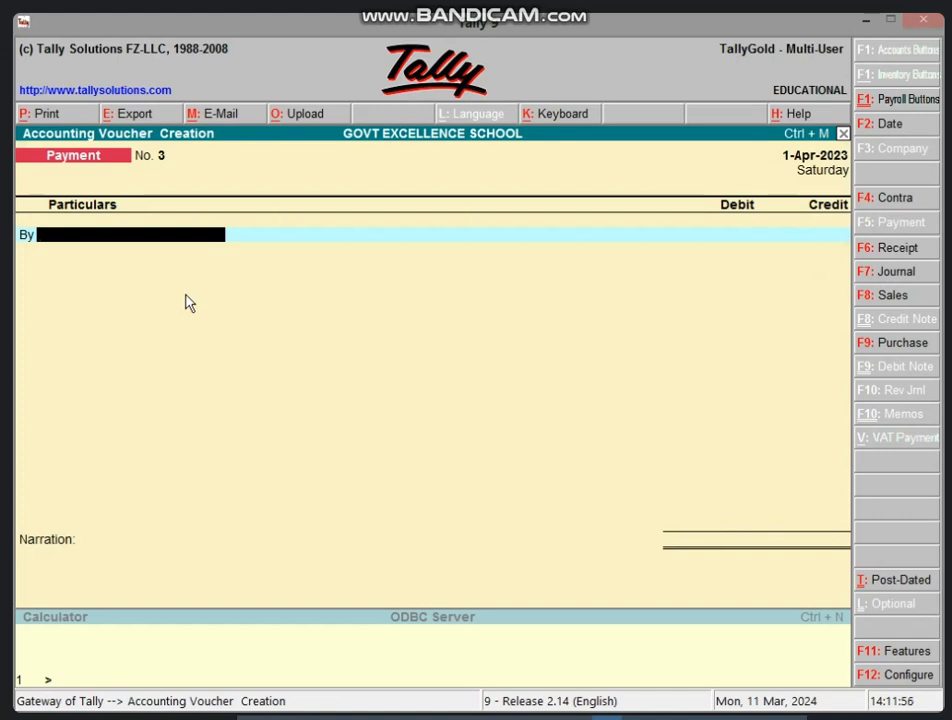
{"action": "type", "text": "LOS"}
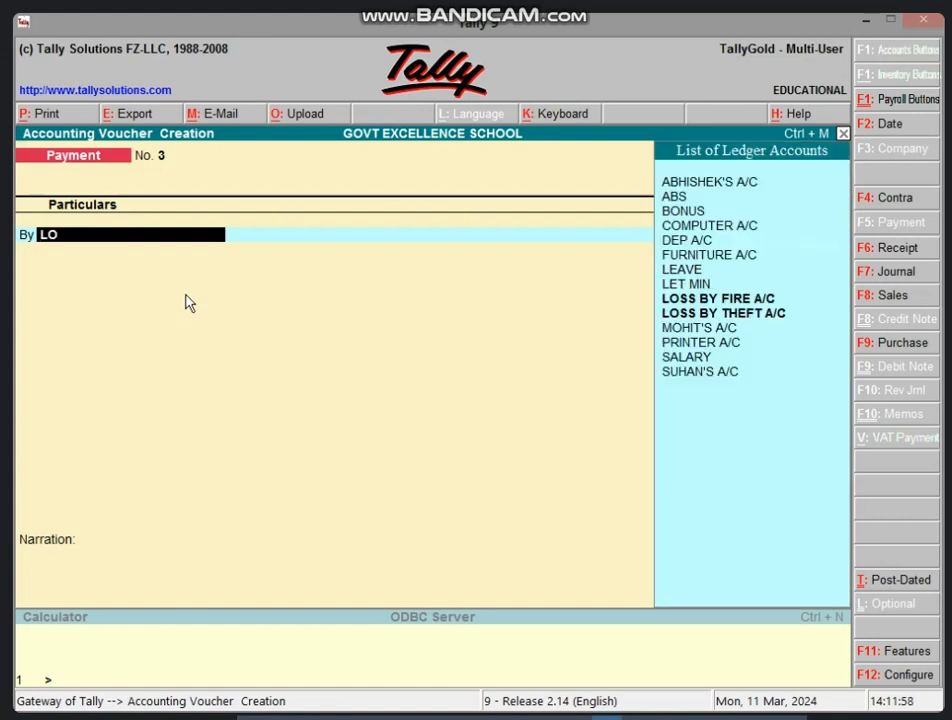
{"action": "key", "text": "Down"}
{"action": "key", "text": "Down"}
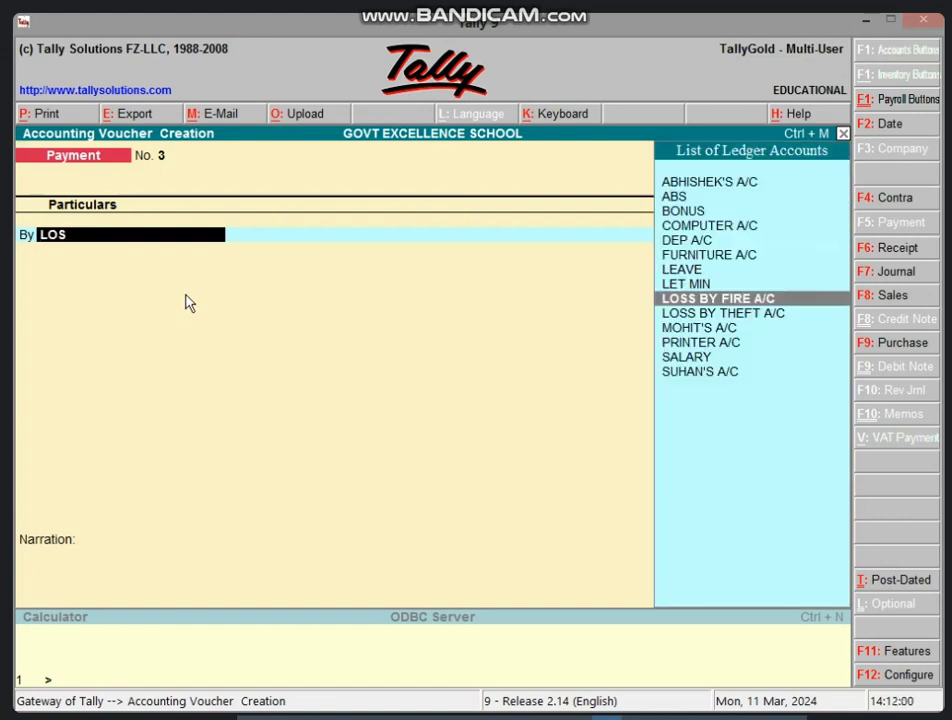
{"action": "key", "text": "Return"}
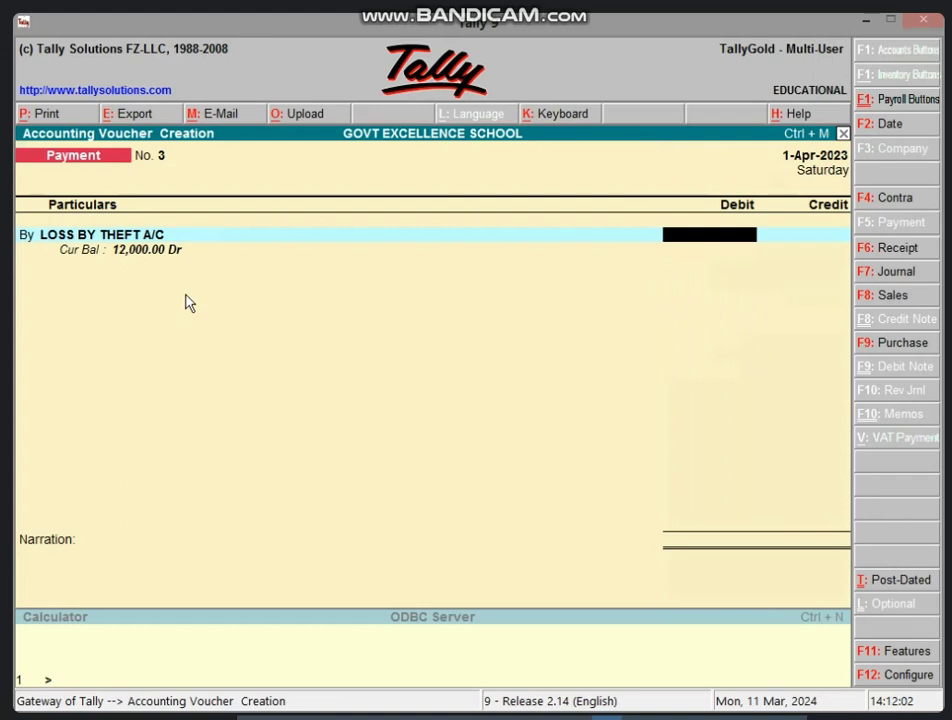
{"action": "type", "text": "5000"}
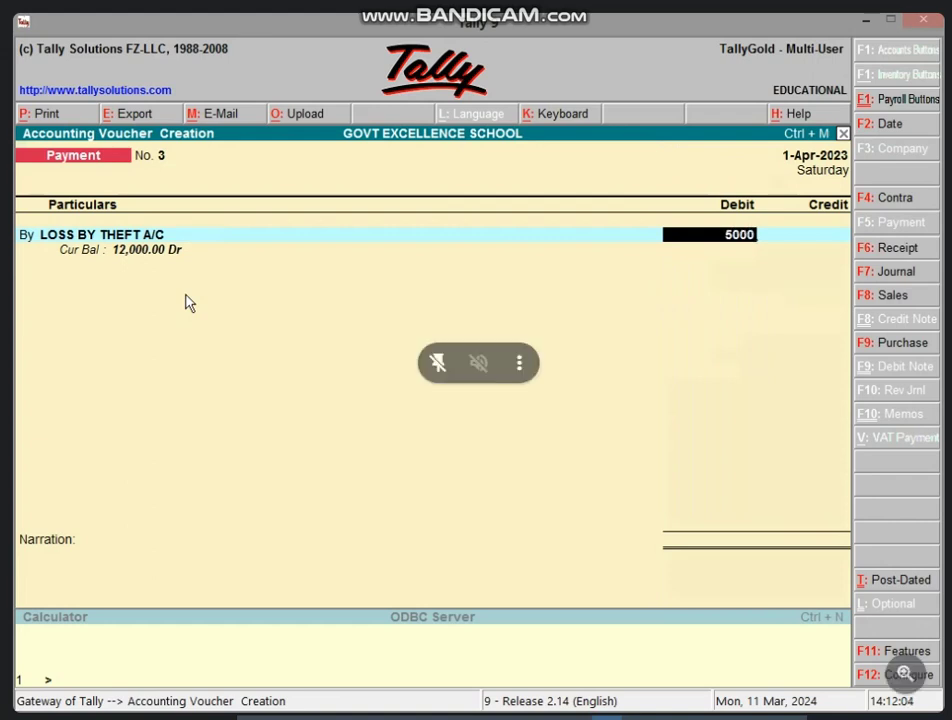
{"action": "key", "text": "Return"}
Step: Credit Cash with 5,000 and save the payment voucher without a narration
{"action": "type", "text": "CAS"}
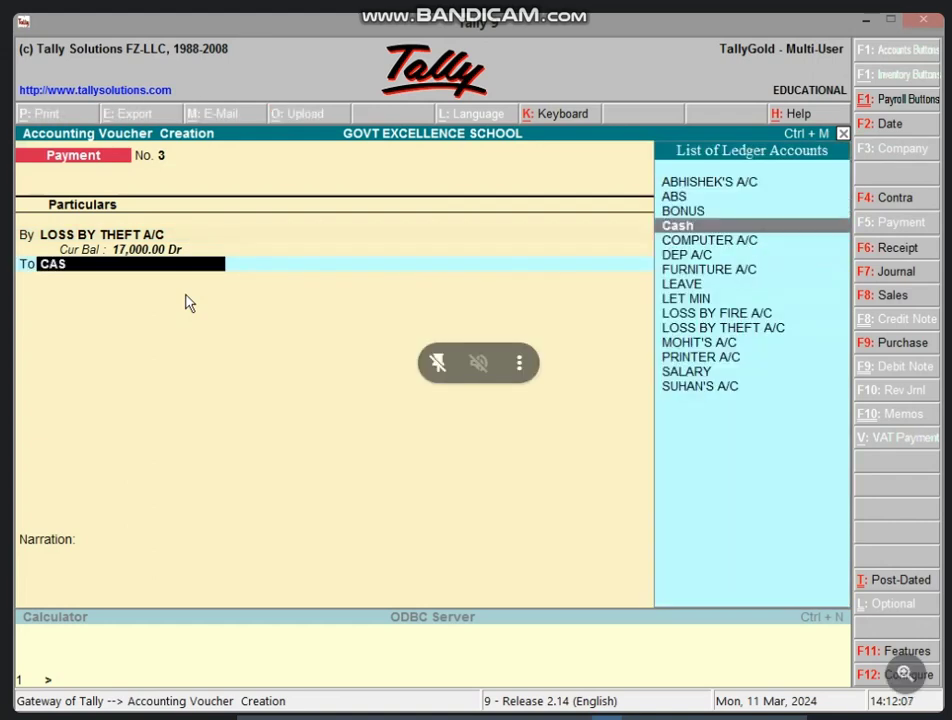
{"action": "key", "text": "Return"}
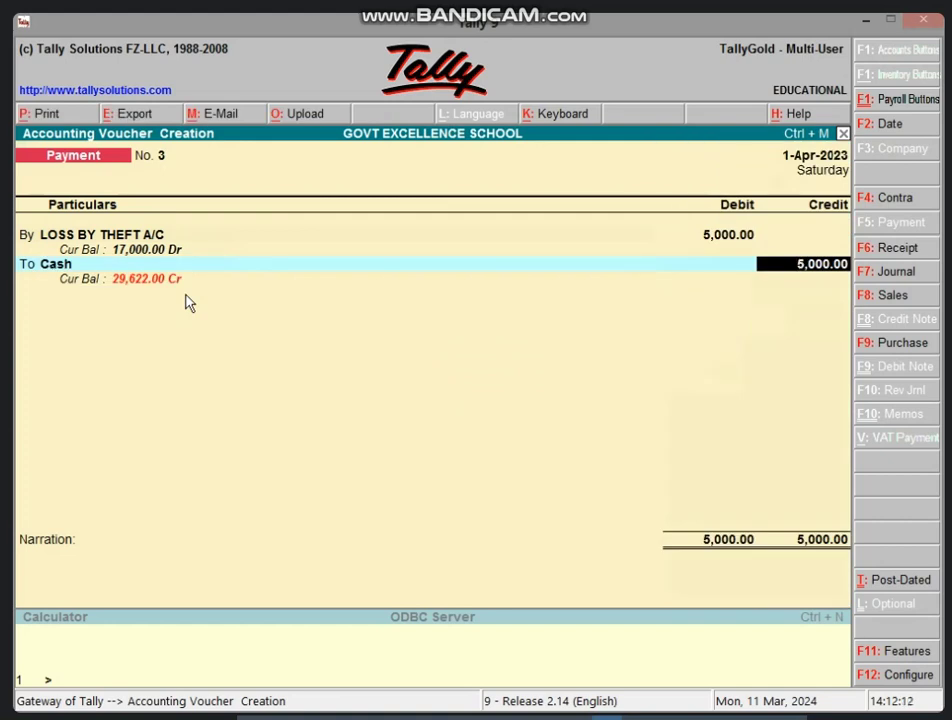
{"action": "key", "text": "Return"}
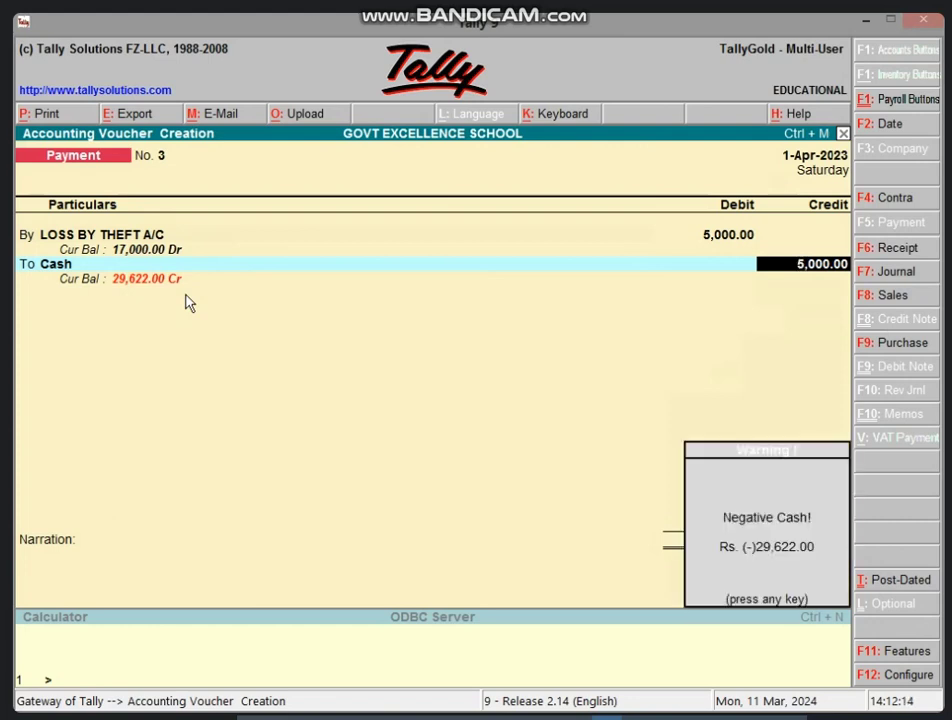
{"action": "key", "text": "Return"}
{"action": "key", "text": "Return"}
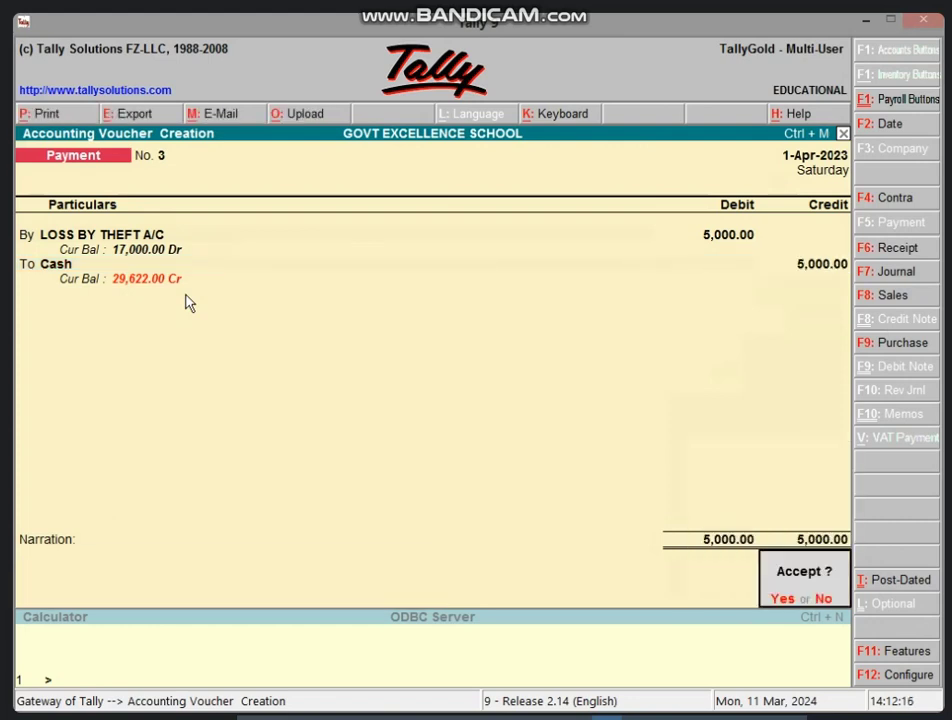
{"action": "key", "text": "Return"}
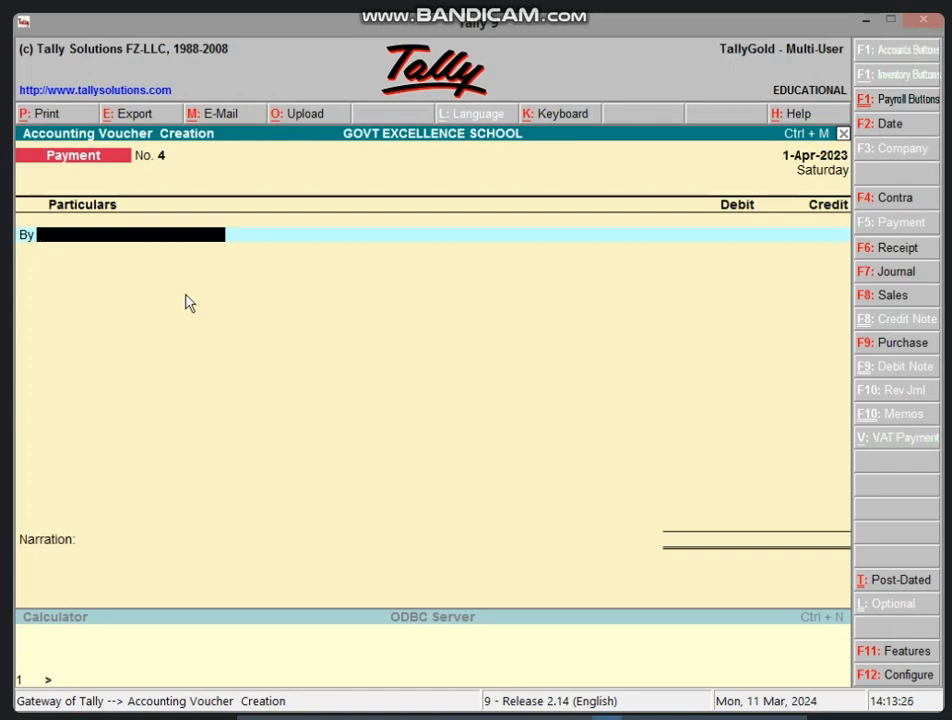
Step: Create a ledger named ELECTRICITY BILL A/C under Direct Expenses from within the new payment voucher
{"action": "key", "text": "alt+c"}
{"action": "type", "text": "E;"}
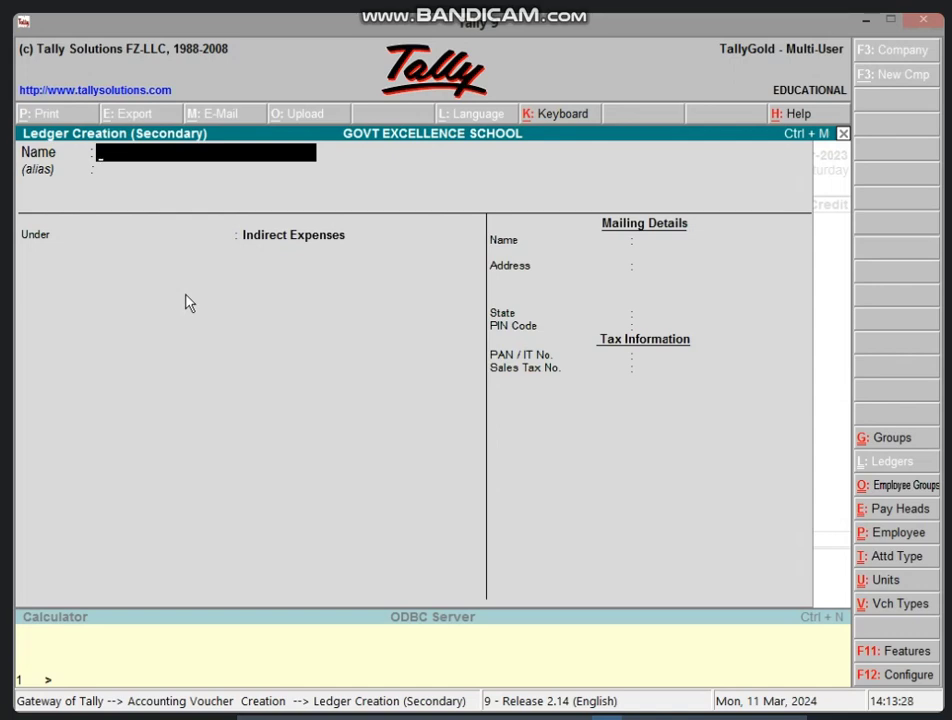
{"action": "type", "text": "LECTRI"}
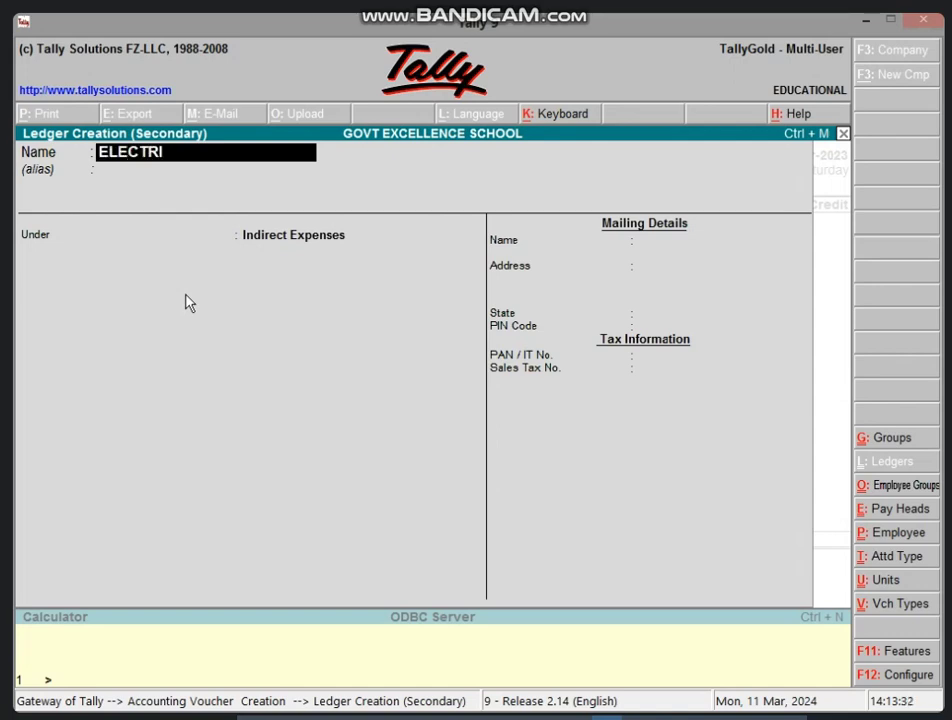
{"action": "type", "text": "CITY BILL A"}
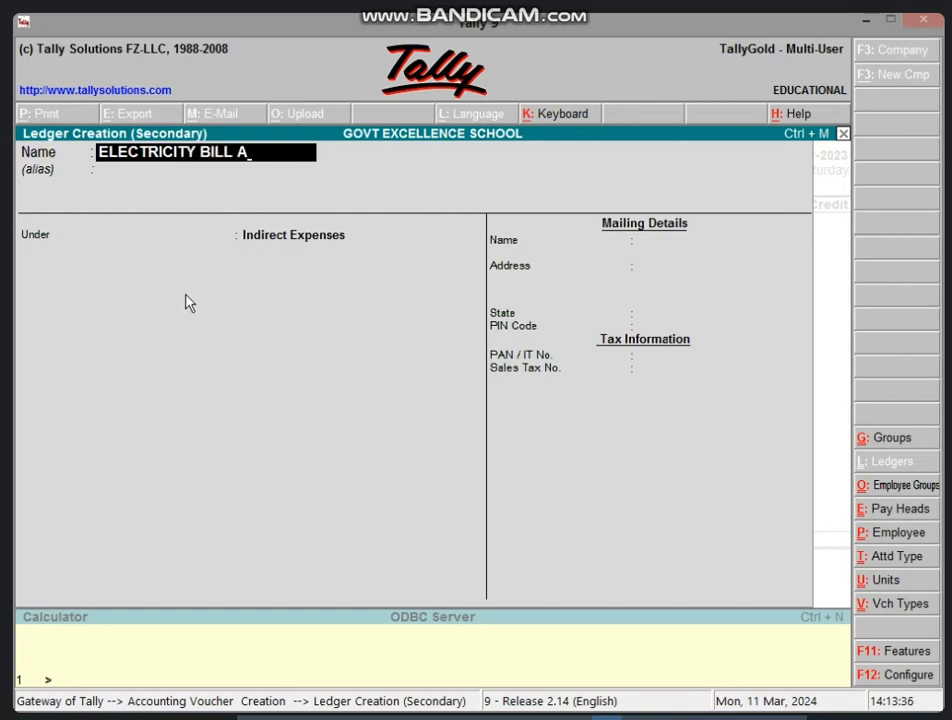
{"action": "type", "text": "/C"}
{"action": "key", "text": "Return"}
{"action": "key", "text": "Return"}
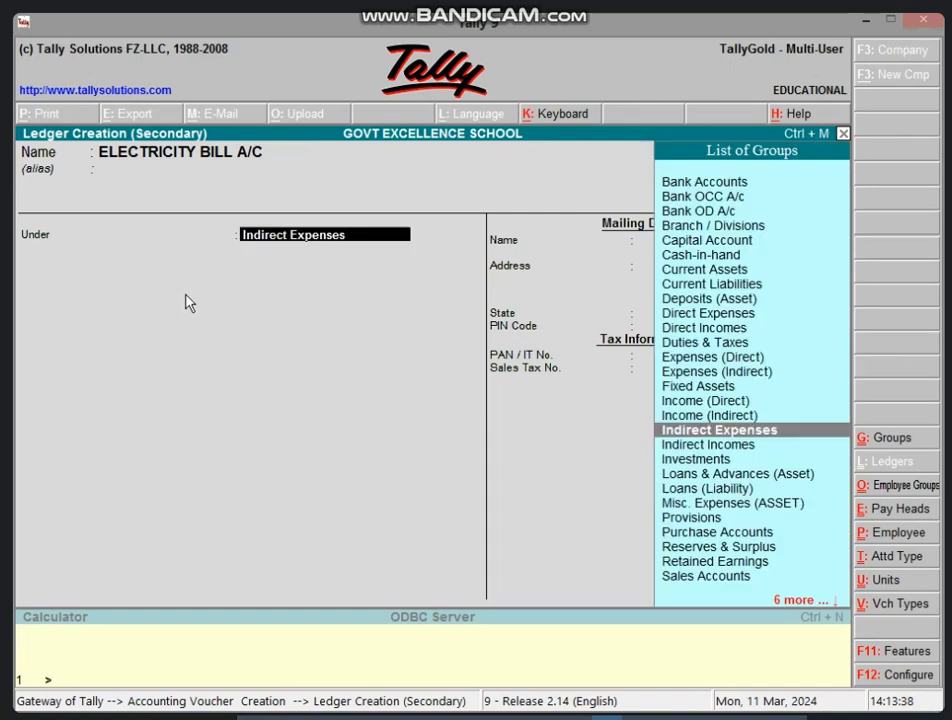
{"action": "type", "text": "DI"}
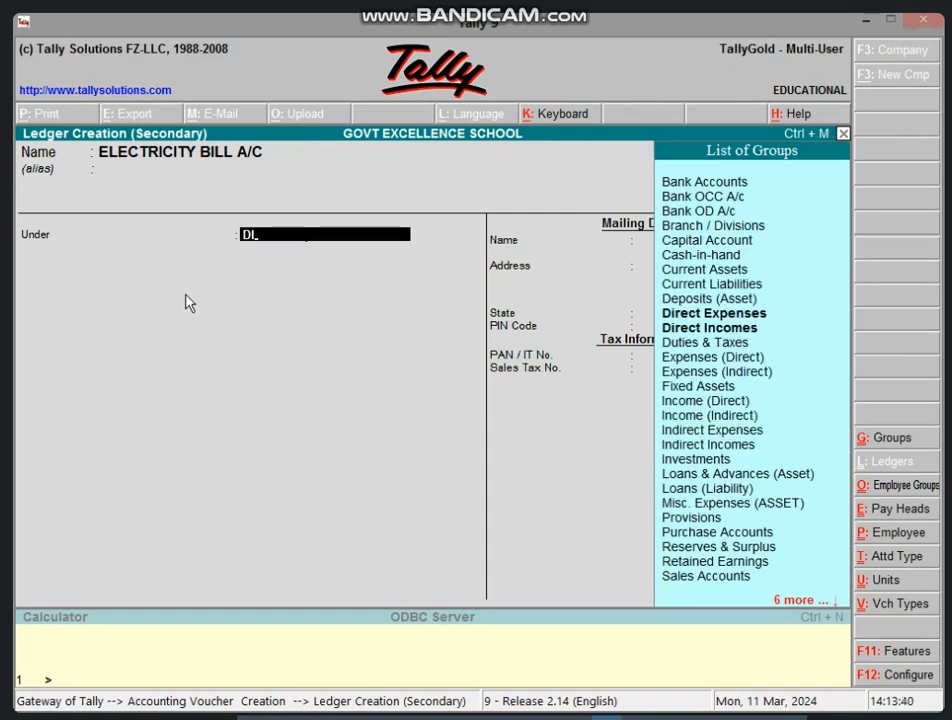
{"action": "type", "text": "RE"}
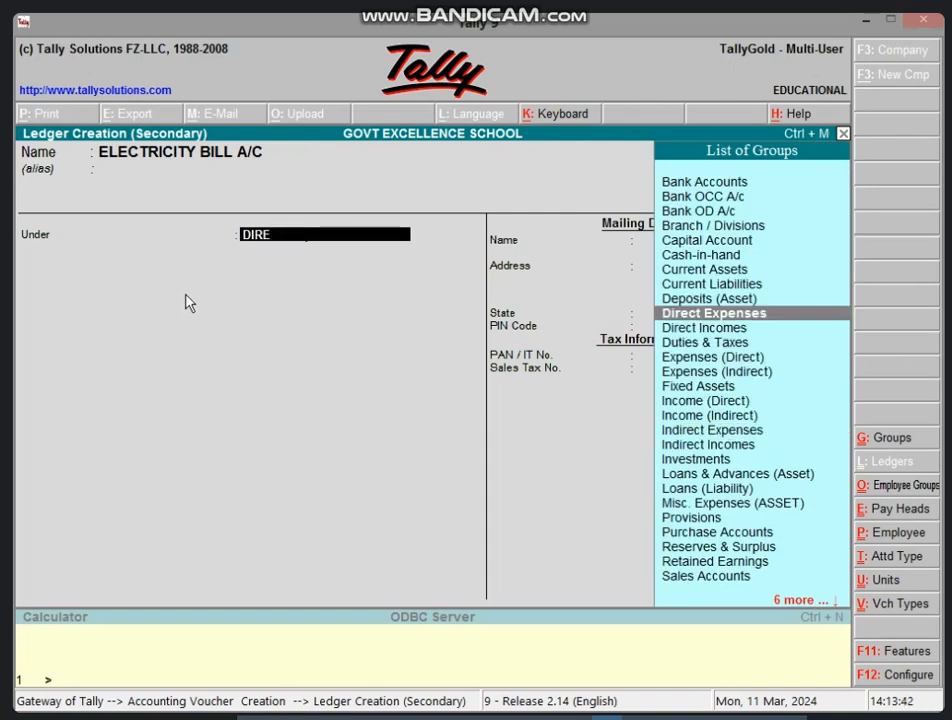
{"action": "key", "text": "Return"}
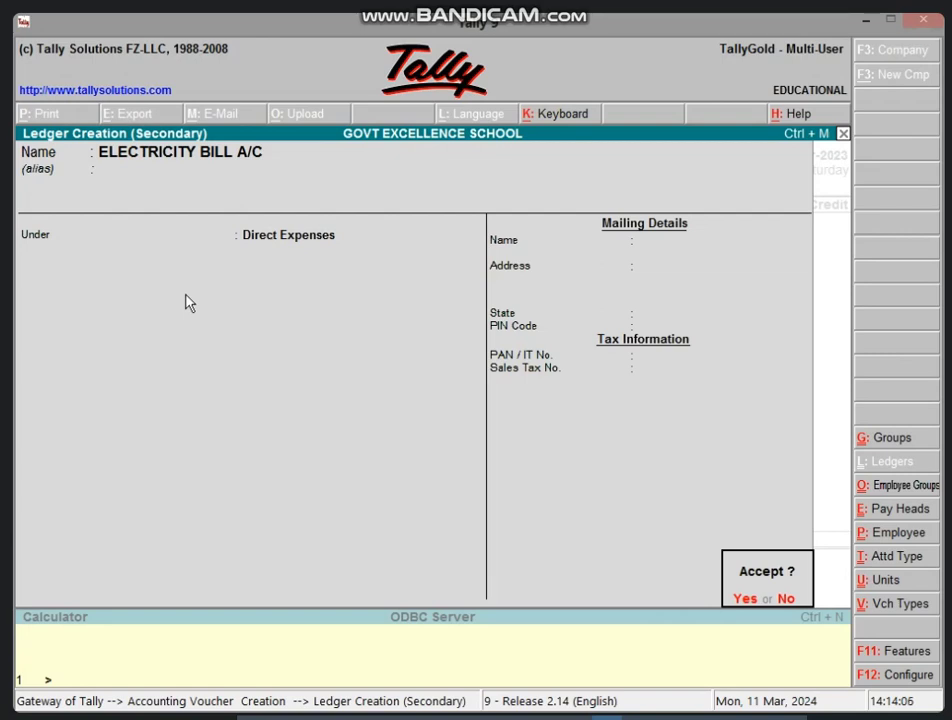
{"action": "key", "text": "Return"}
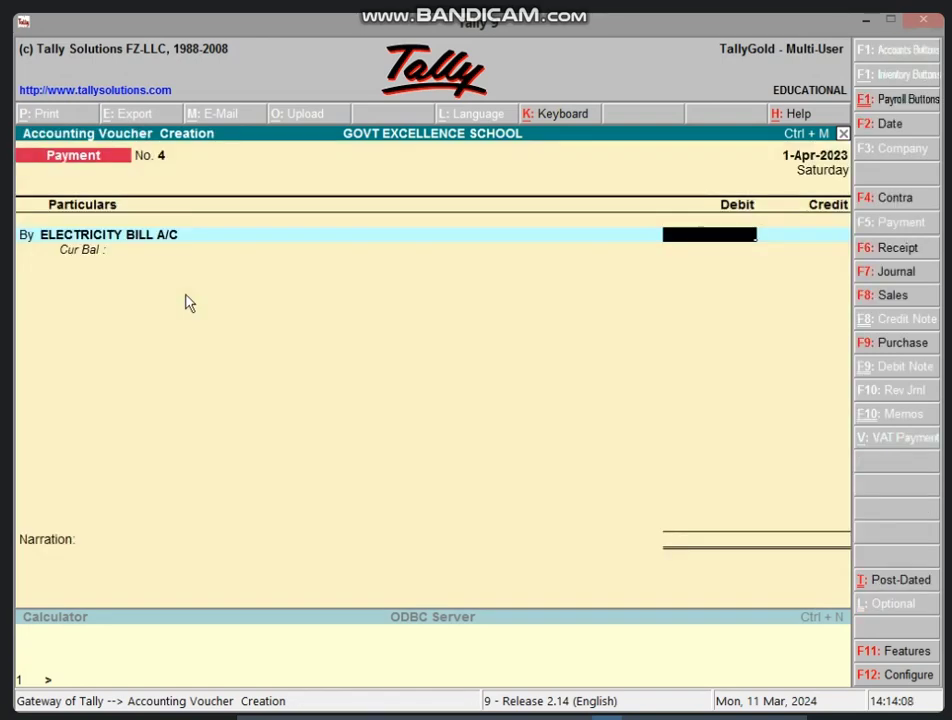
Step: Debit ELECTRICITY BILL A/C with 5,000 in the payment voucher and go on to its credit line
{"action": "type", "text": "500"}
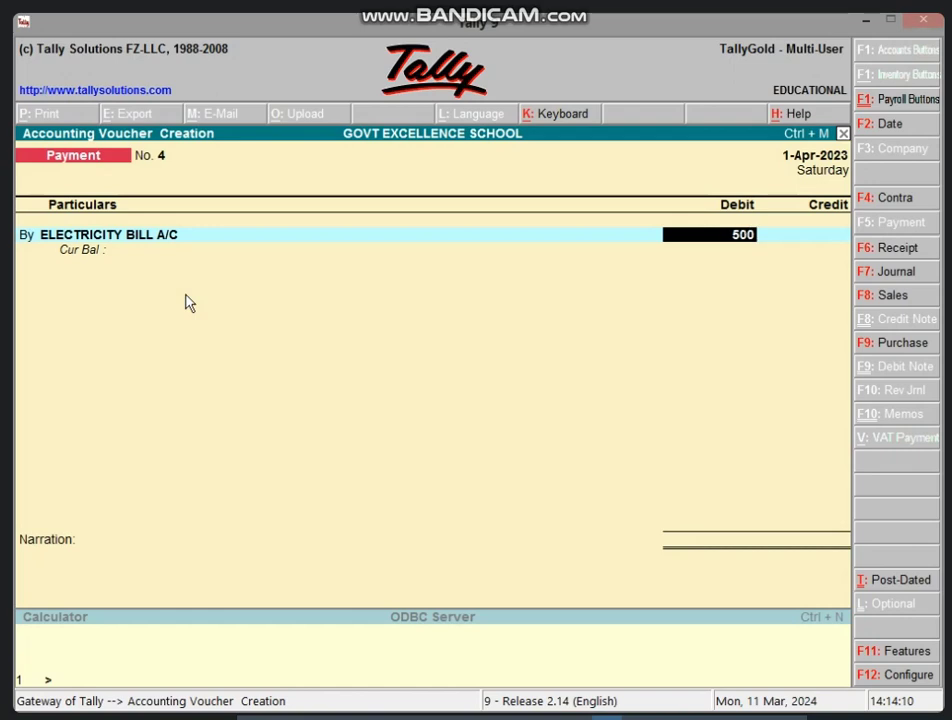
{"action": "type", "text": "0"}
{"action": "key", "text": "Return"}
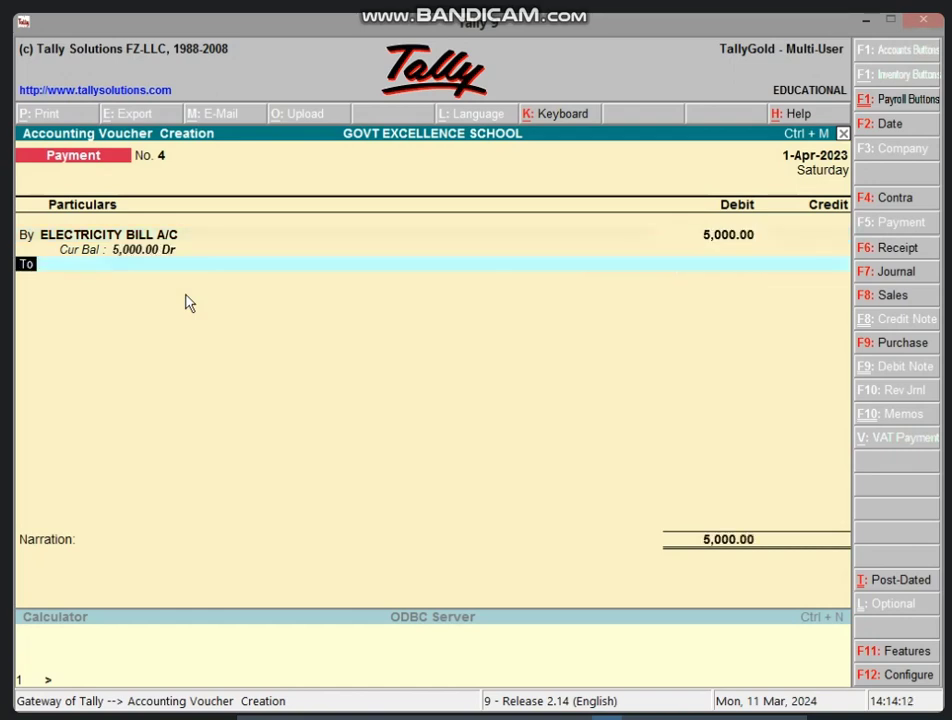
{"action": "key", "text": "Return"}
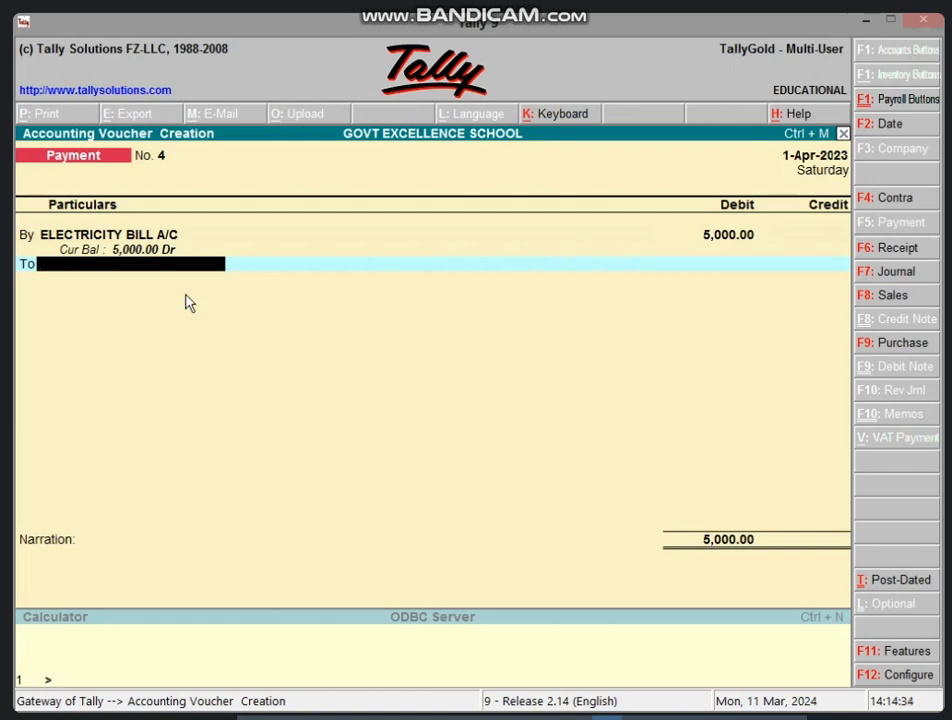
Step: Create a ledger named BANK A/C under Bank Accounts from the voucher's credit line, leaving the account number and address details blank
{"action": "type", "text": "B"}
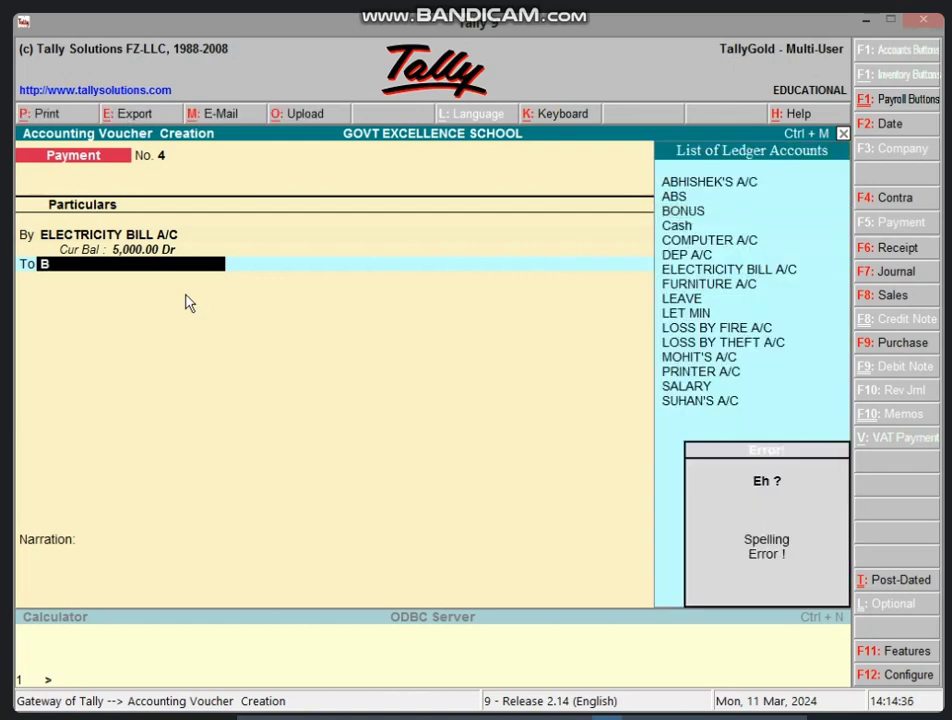
{"action": "key", "text": "alt+c"}
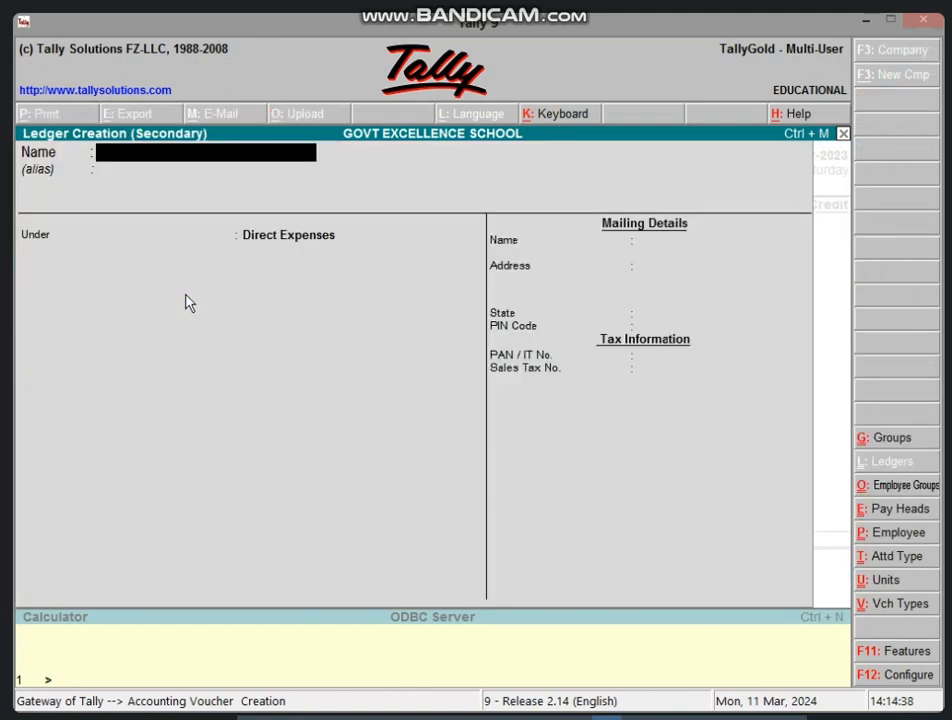
{"action": "type", "text": "BANK A/C"}
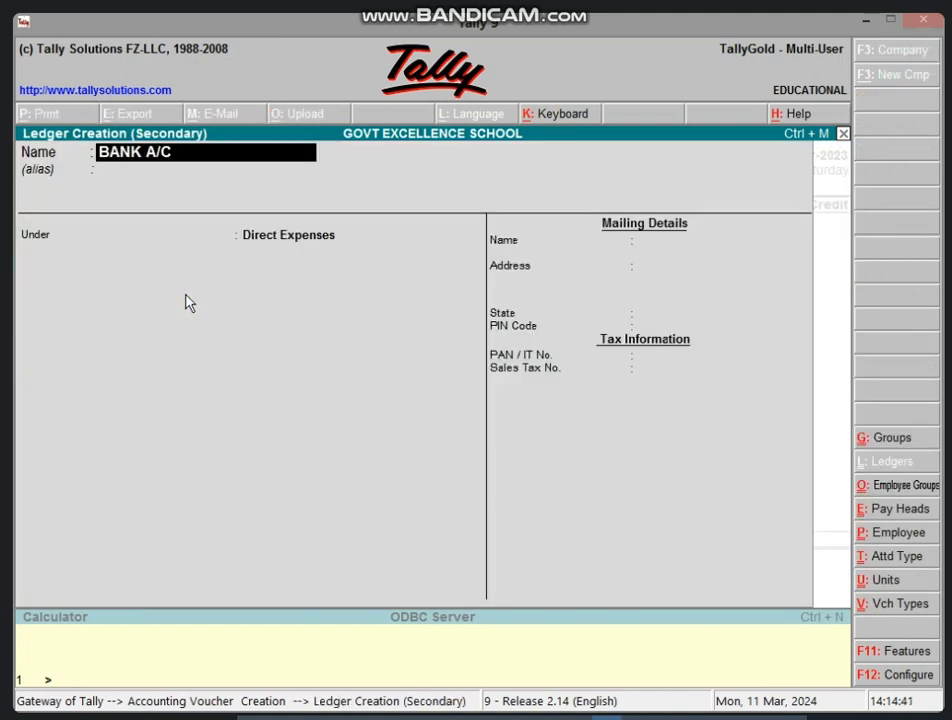
{"action": "key", "text": "Return"}
{"action": "key", "text": "Return"}
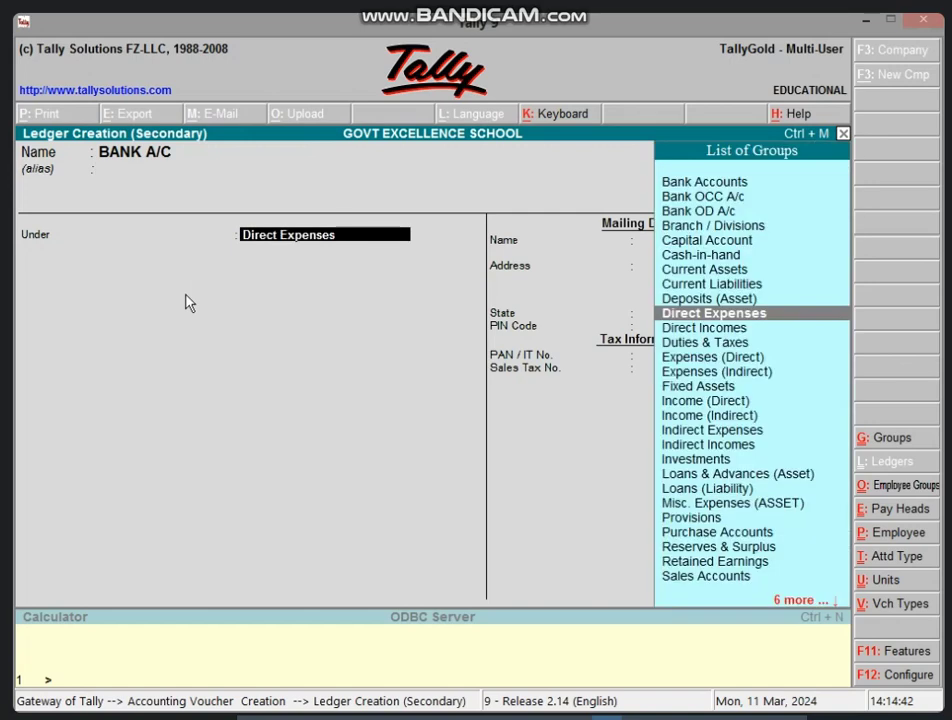
{"action": "type", "text": "BAN"}
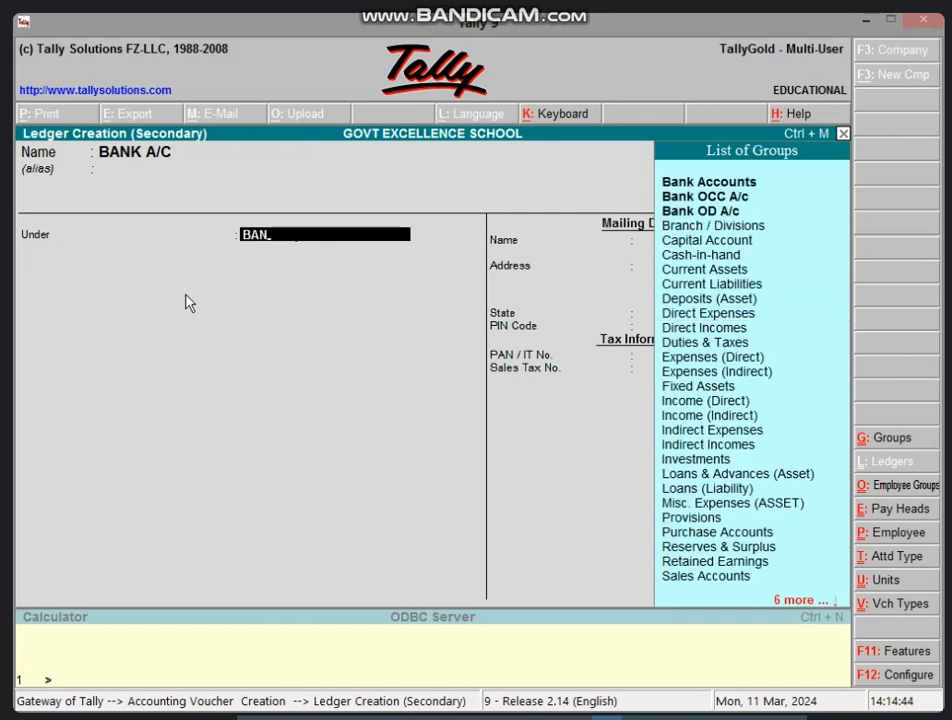
{"action": "key", "text": "Return"}
{"action": "key", "text": "Return"}
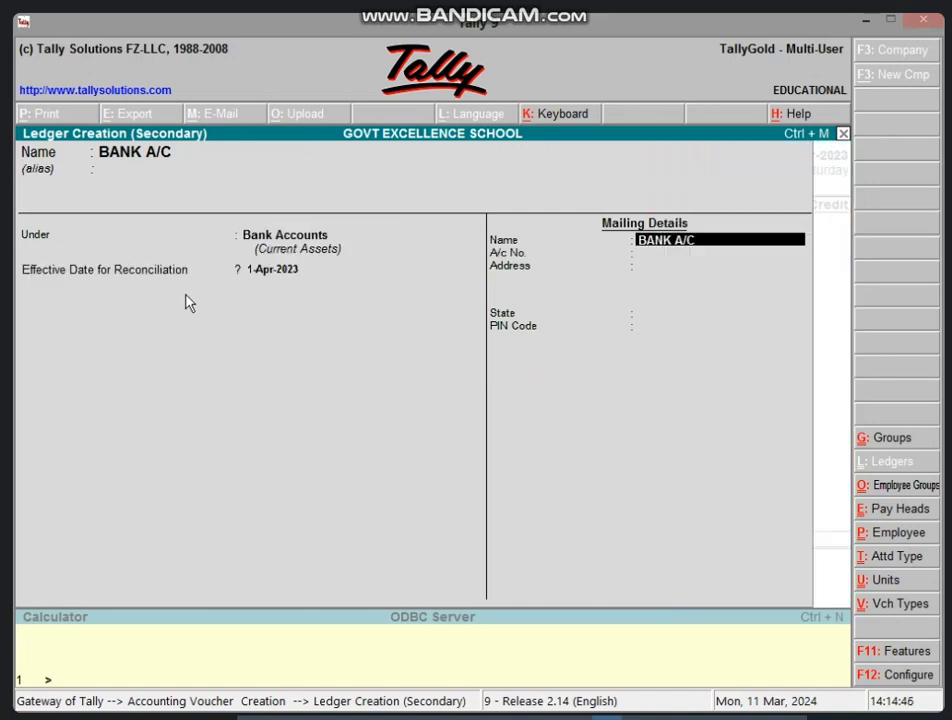
{"action": "key", "text": "Return"}
{"action": "key", "text": "Return"}
{"action": "key", "text": "Return"}
{"action": "key", "text": "Return"}
{"action": "key", "text": "ctrl+a"}
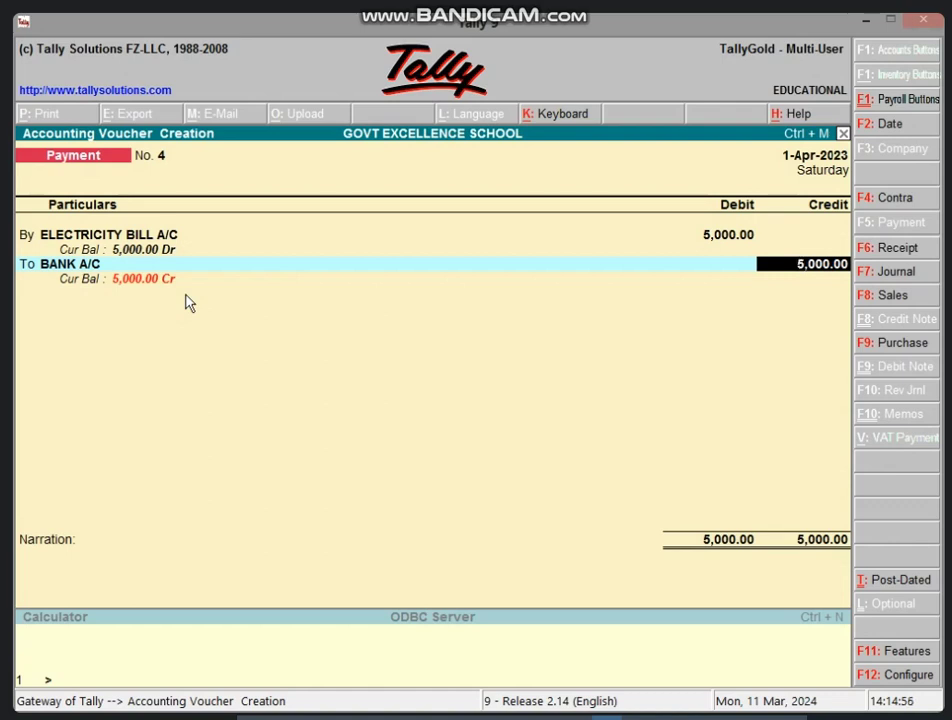
Step: Credit BANK A/C with 5,000 and save the electricity bill payment voucher without a narration or cheque number
{"action": "key", "text": "Return"}
{"action": "key", "text": "Return"}
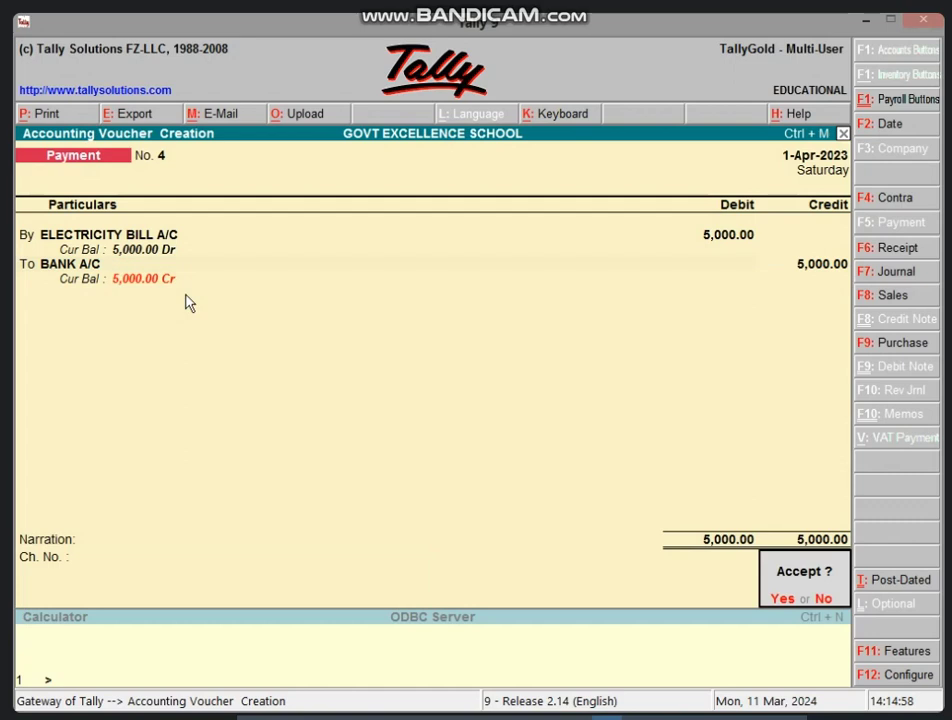
{"action": "key", "text": "Return"}
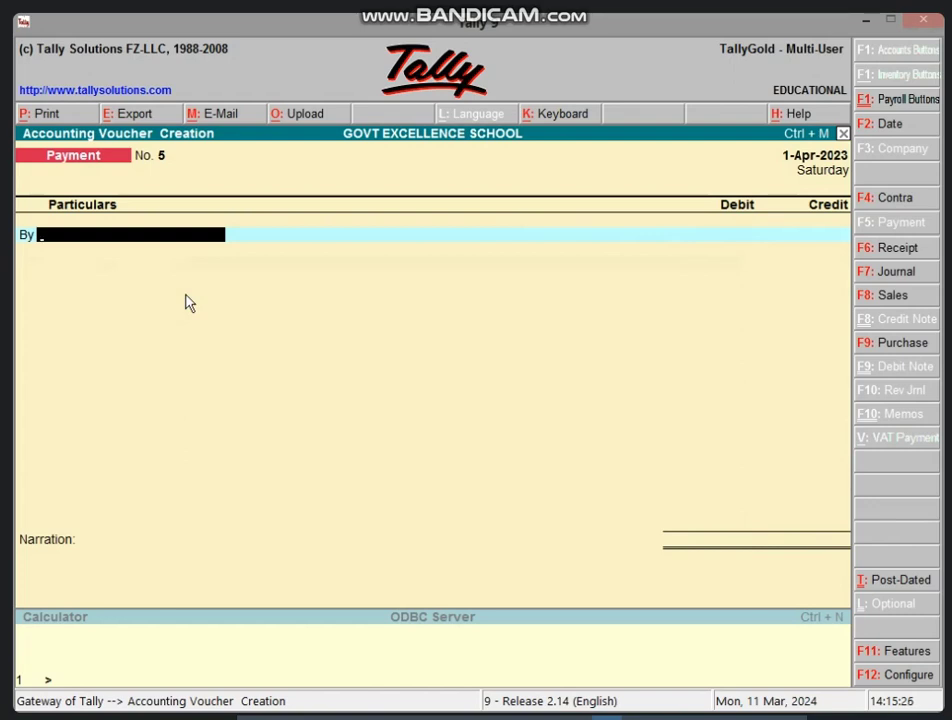
Step: Create a ledger named ADVERTISEMENT A/C under Indirect Expenses from within the new payment voucher, without mailing or tax details
{"action": "key", "text": "alt+c"}
{"action": "type", "text": "ADVERT"}
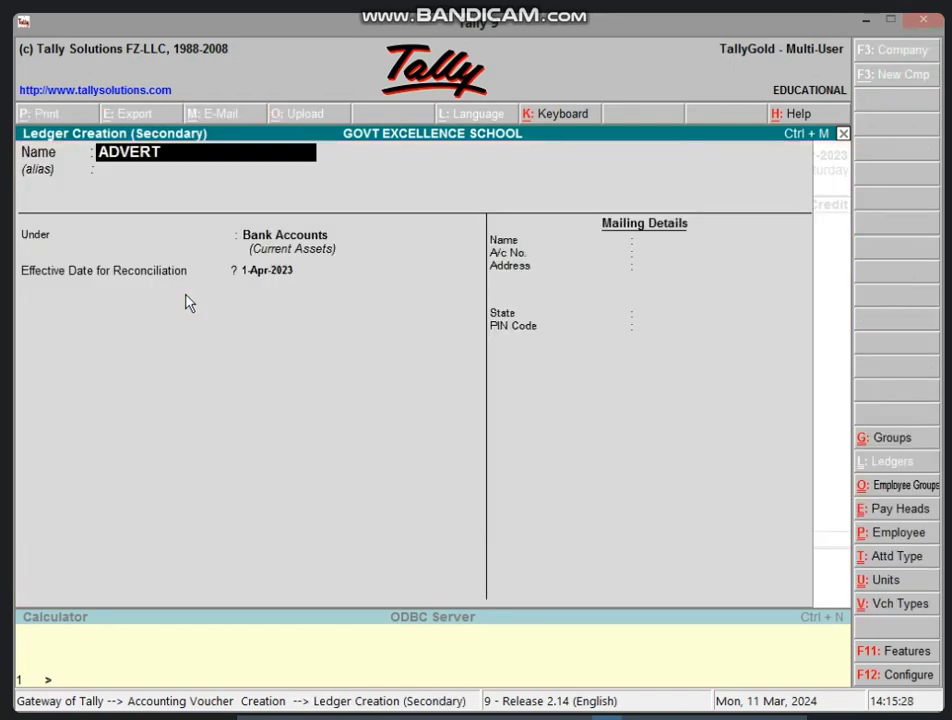
{"action": "type", "text": "ISEMEN"}
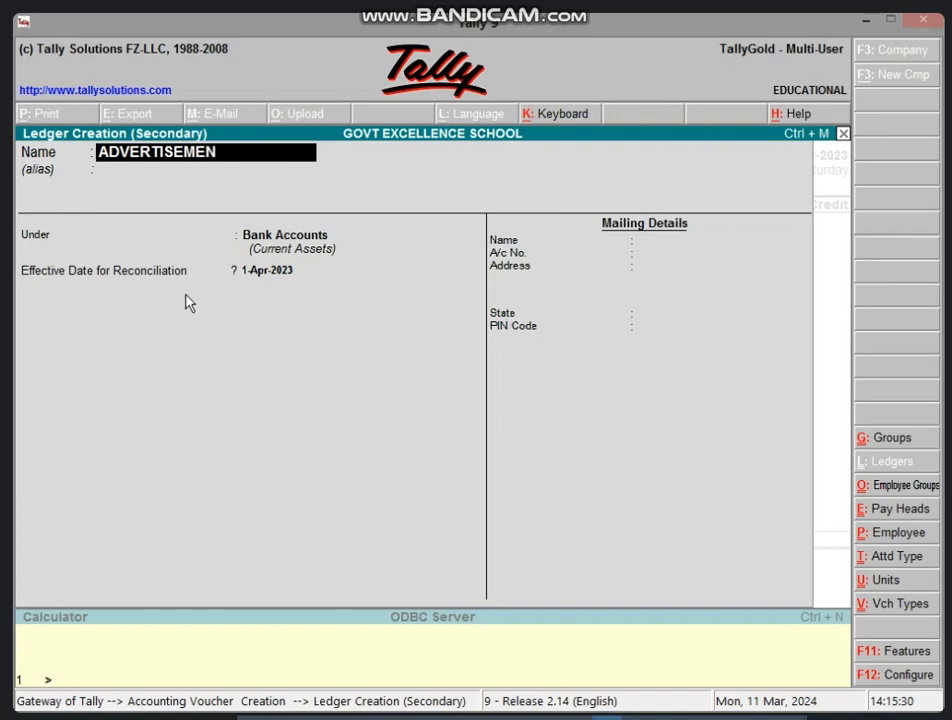
{"action": "type", "text": "T A/C"}
{"action": "key", "text": "Return"}
{"action": "key", "text": "Return"}
{"action": "key", "text": "BackSpace"}
{"action": "type", "text": "I"}
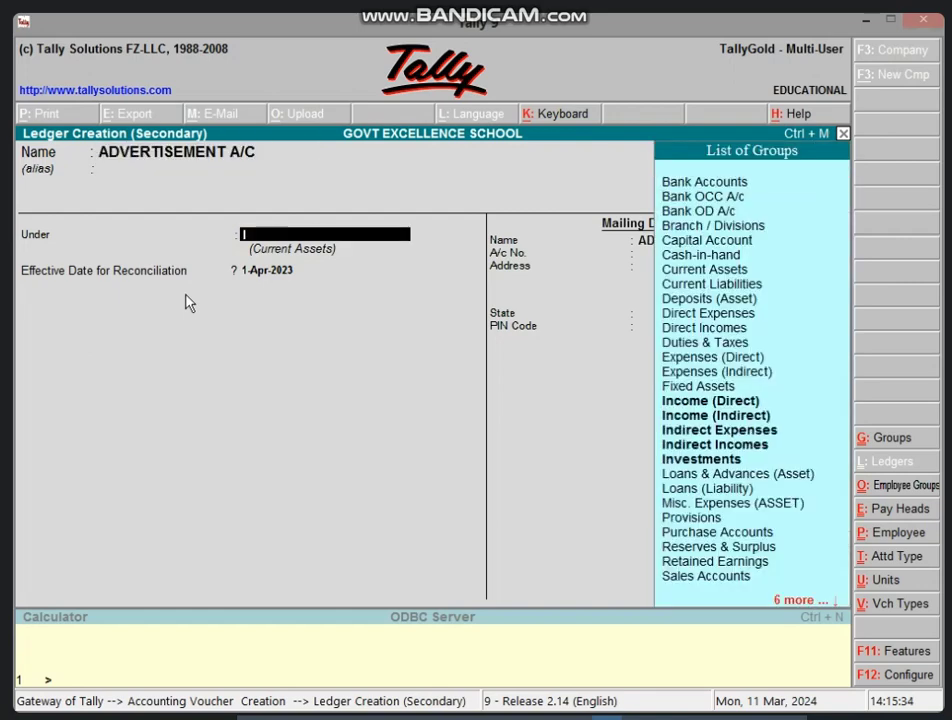
{"action": "type", "text": "ND"}
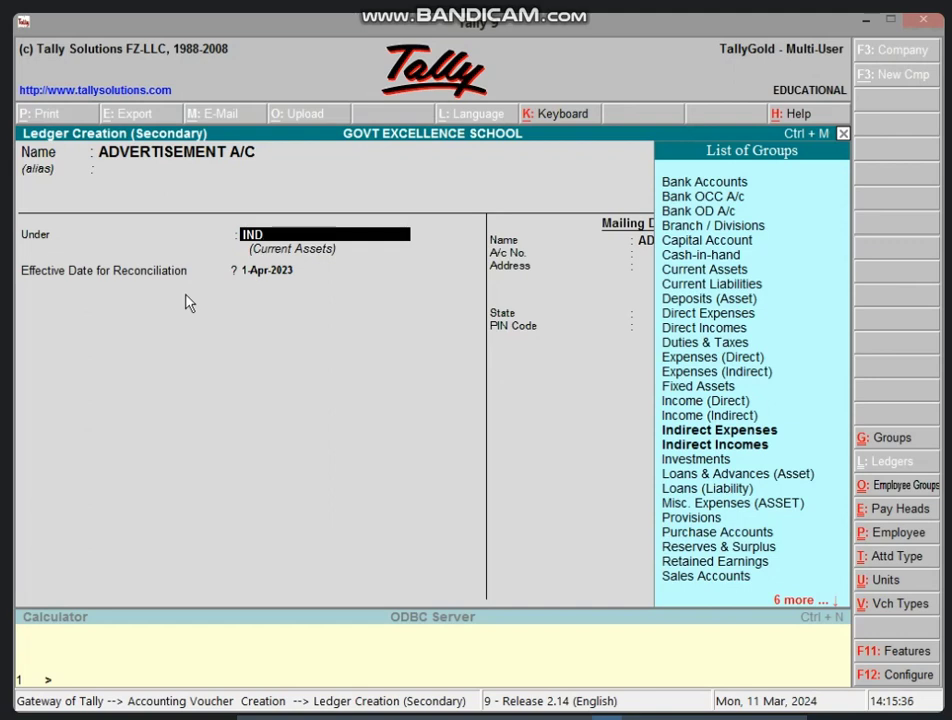
{"action": "key", "text": "Down"}
{"action": "key", "text": "Return"}
{"action": "key", "text": "Return"}
{"action": "key", "text": "Return"}
{"action": "key", "text": "Return"}
{"action": "key", "text": "Return"}
{"action": "key", "text": "Return"}
{"action": "key", "text": "Return"}
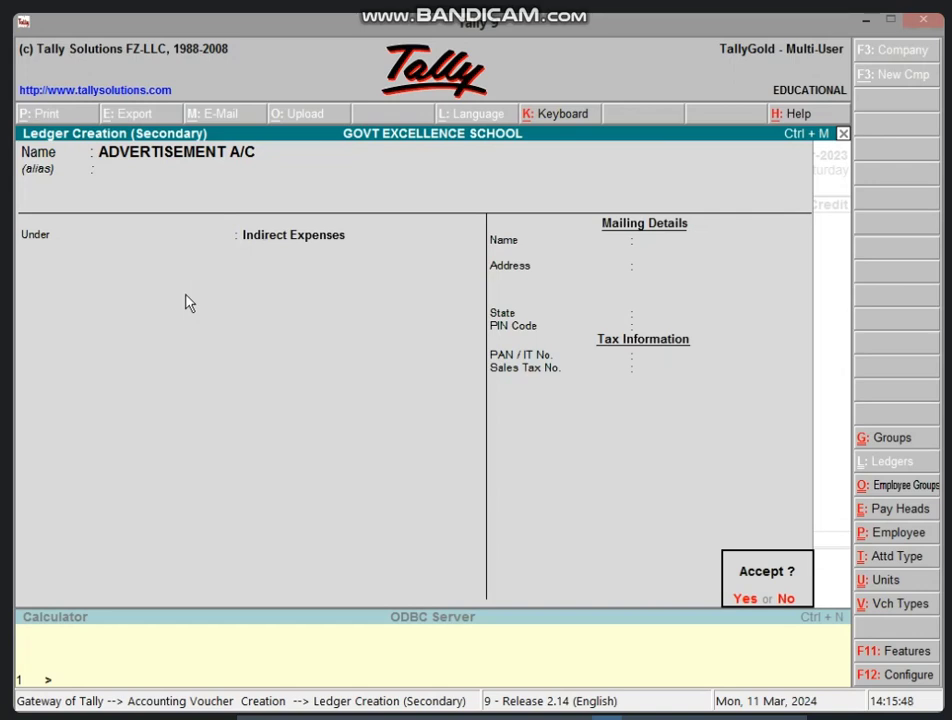
{"action": "key", "text": "Return"}
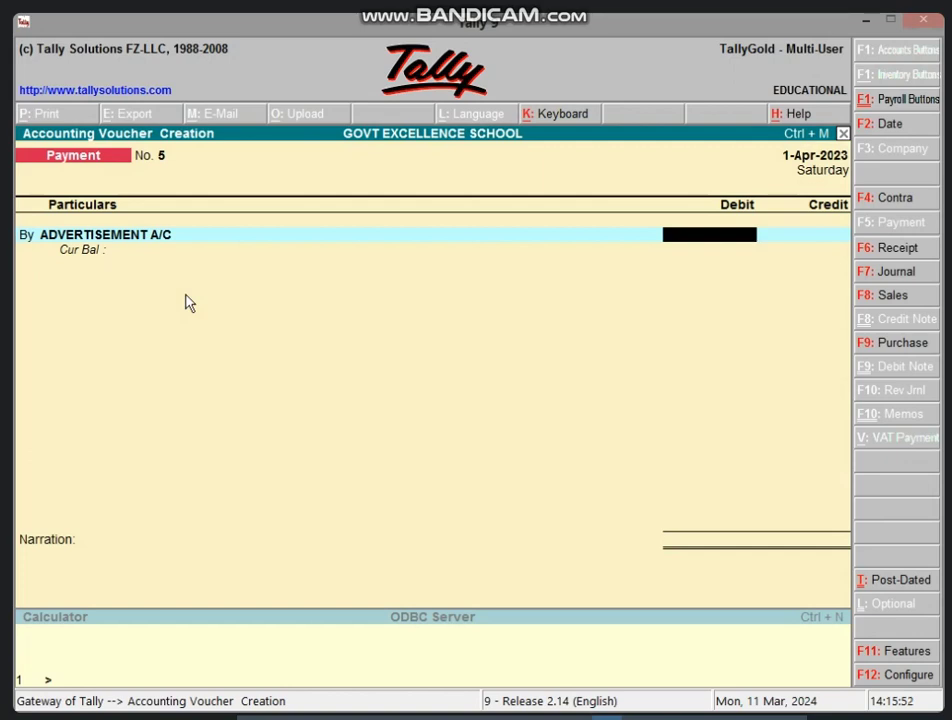
Step: Debit ADVERTISEMENT A/C with 5,000 against Cash and save the payment voucher without a narration
{"action": "type", "text": "5000"}
{"action": "key", "text": "Return"}
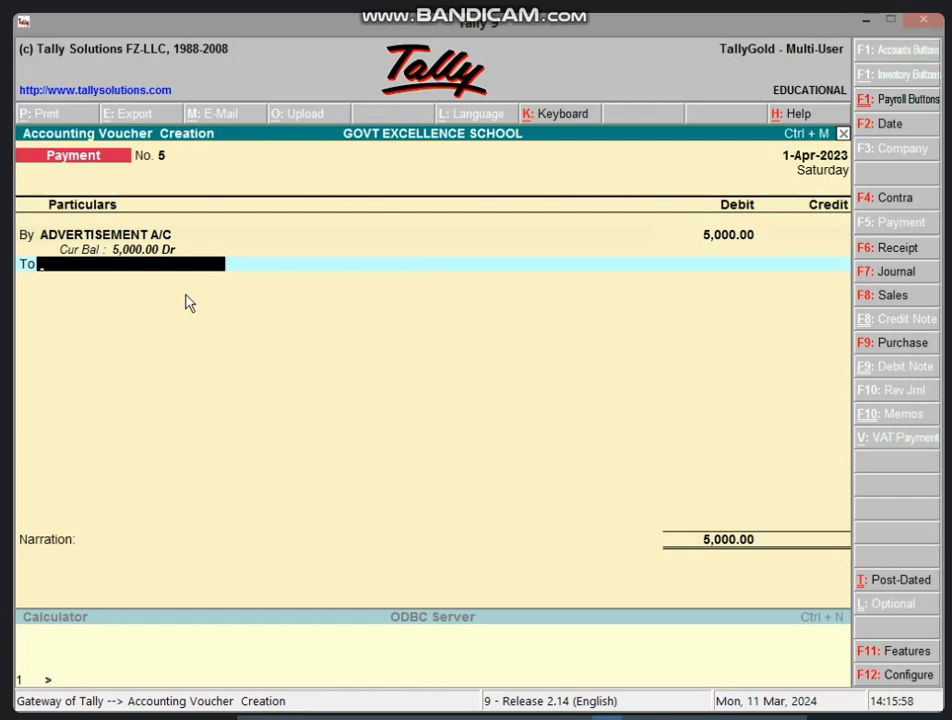
{"action": "type", "text": "CAS"}
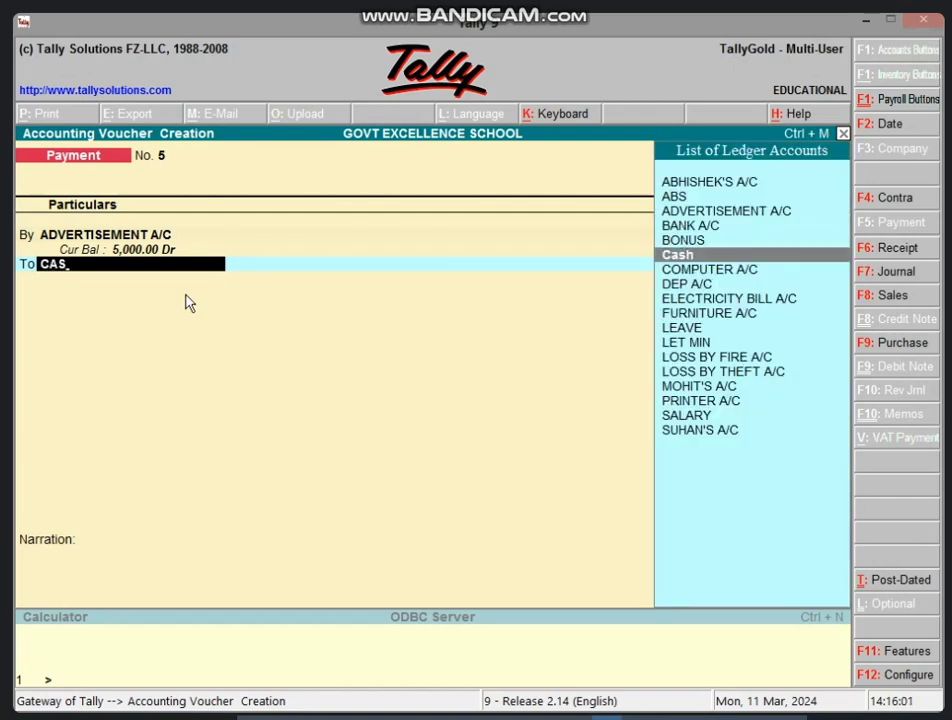
{"action": "key", "text": "Return"}
{"action": "key", "text": "Return"}
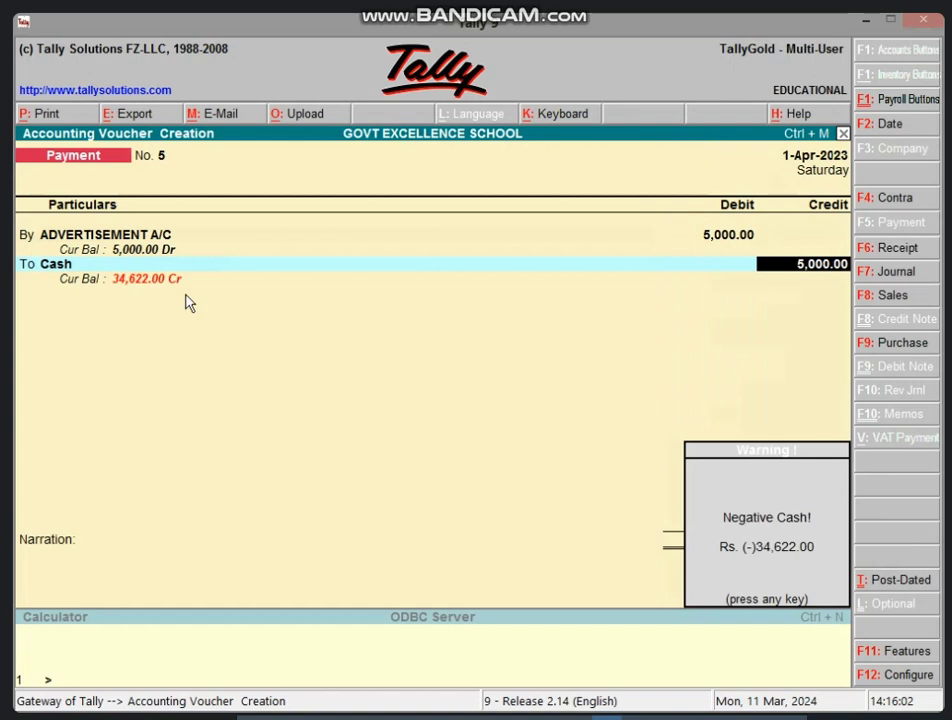
{"action": "key", "text": "Return"}
{"action": "key", "text": "Return"}
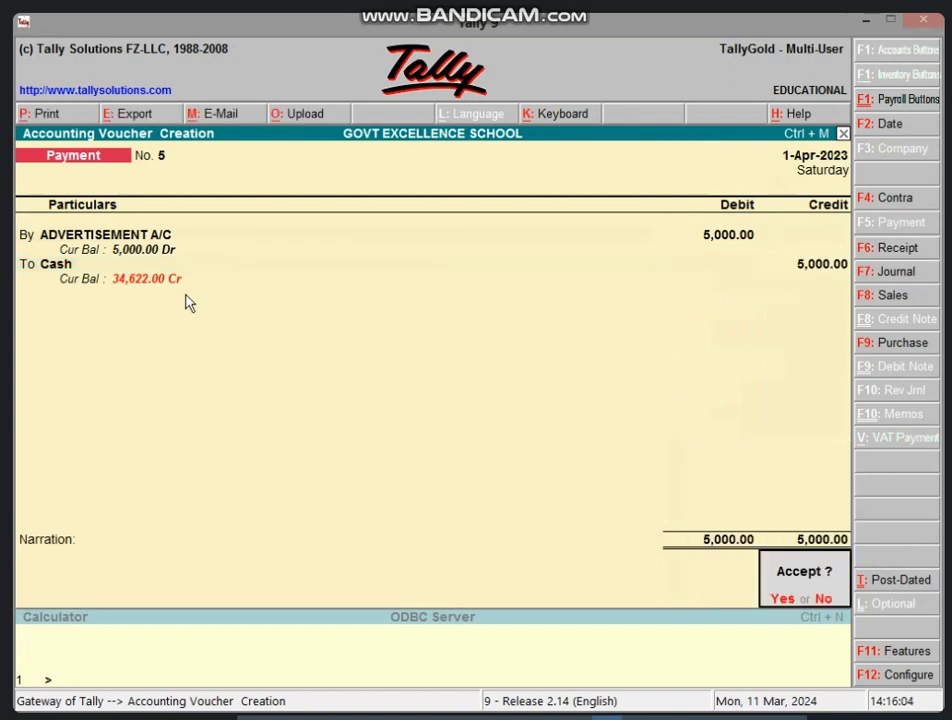
{"action": "key", "text": "Return"}
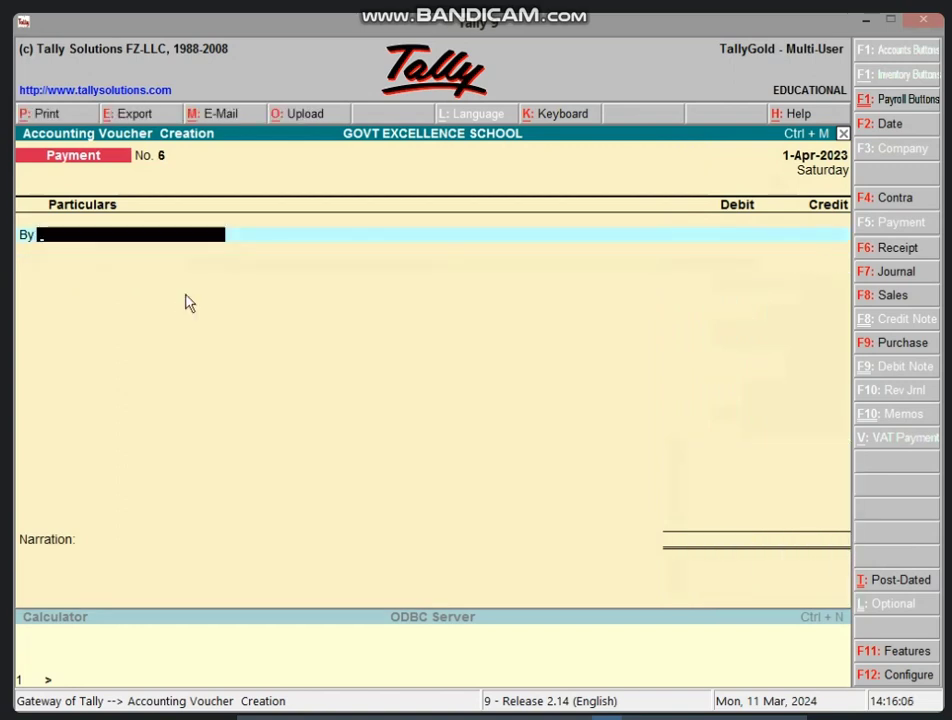